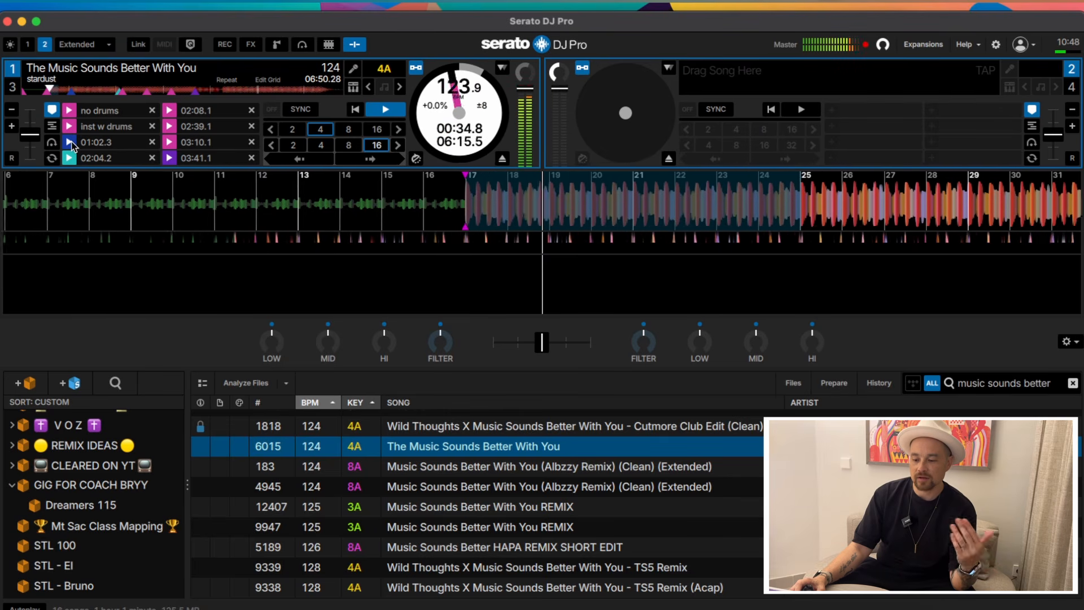
Audition Deck 1's 01:02.3 and 02:04.2 cue points, then stop playback.
{"action": "left_click", "coordinate": [71, 142]}
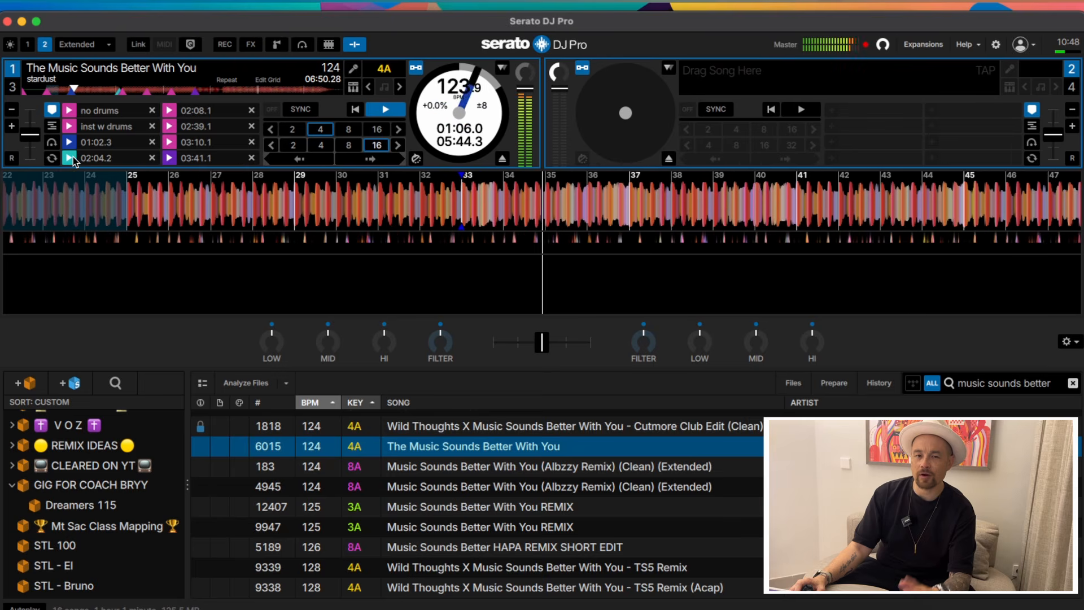
{"action": "left_click", "coordinate": [71, 158]}
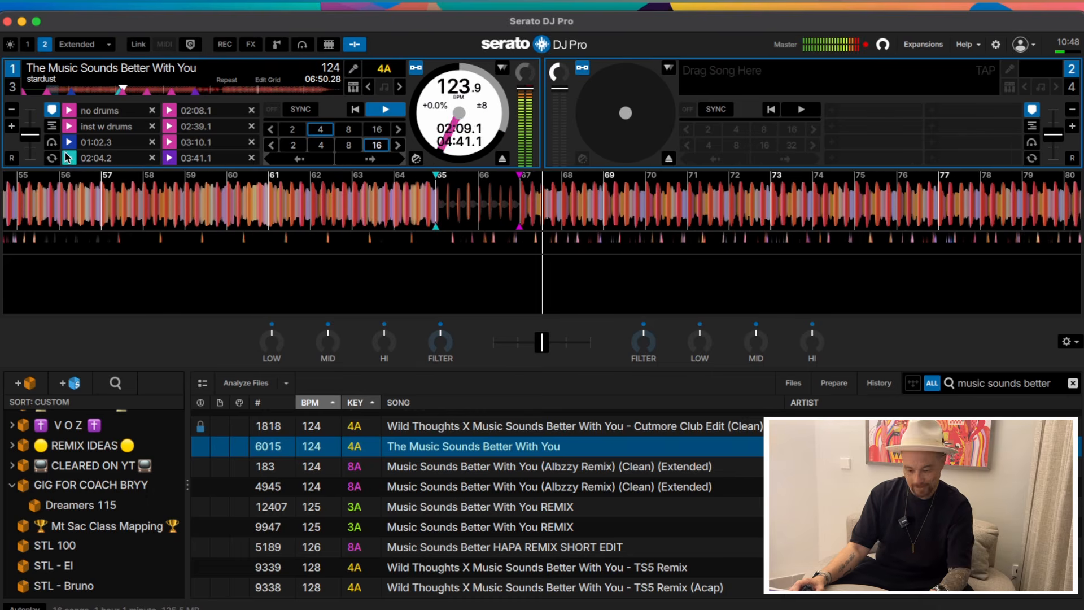
{"action": "key", "text": "w"}
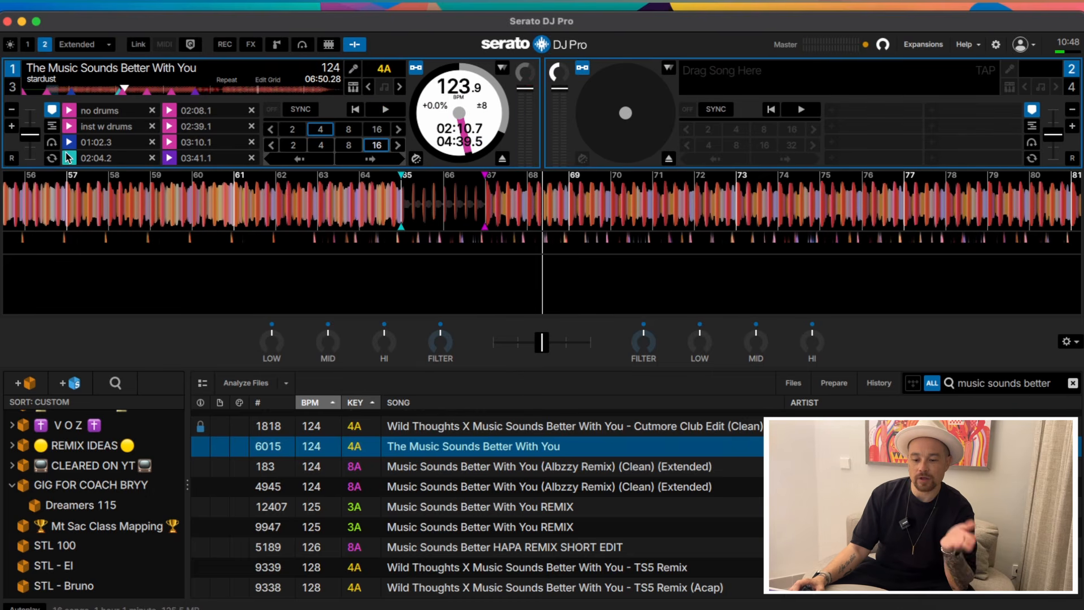
Play from the 03:41.1 cue, recheck 01:02.3, and leave Deck 1 stopped at 03:41.1.
{"action": "left_click", "coordinate": [170, 158]}
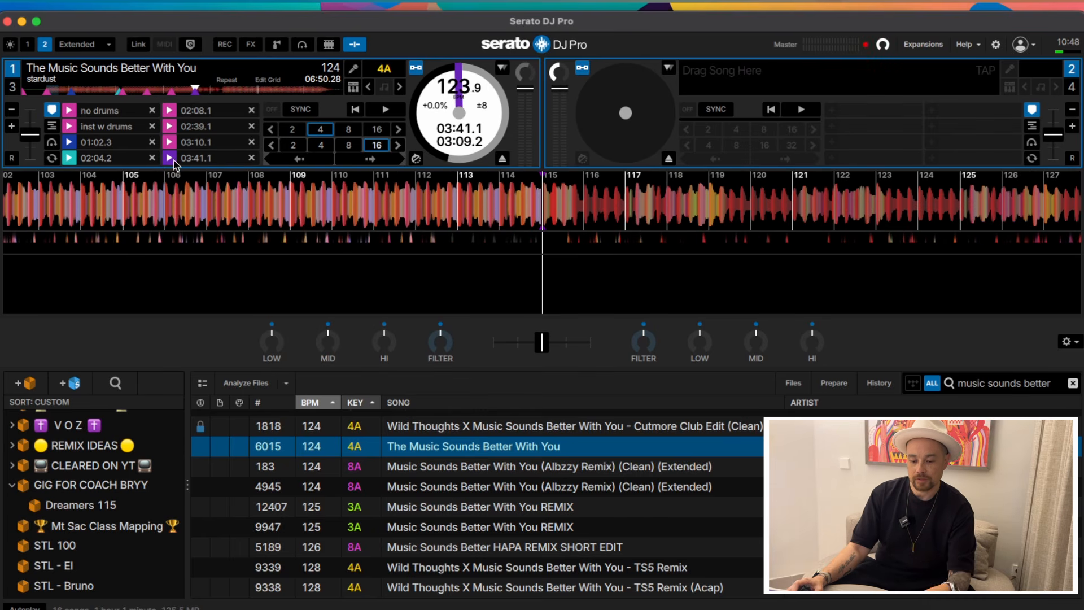
{"action": "left_click", "coordinate": [175, 161]}
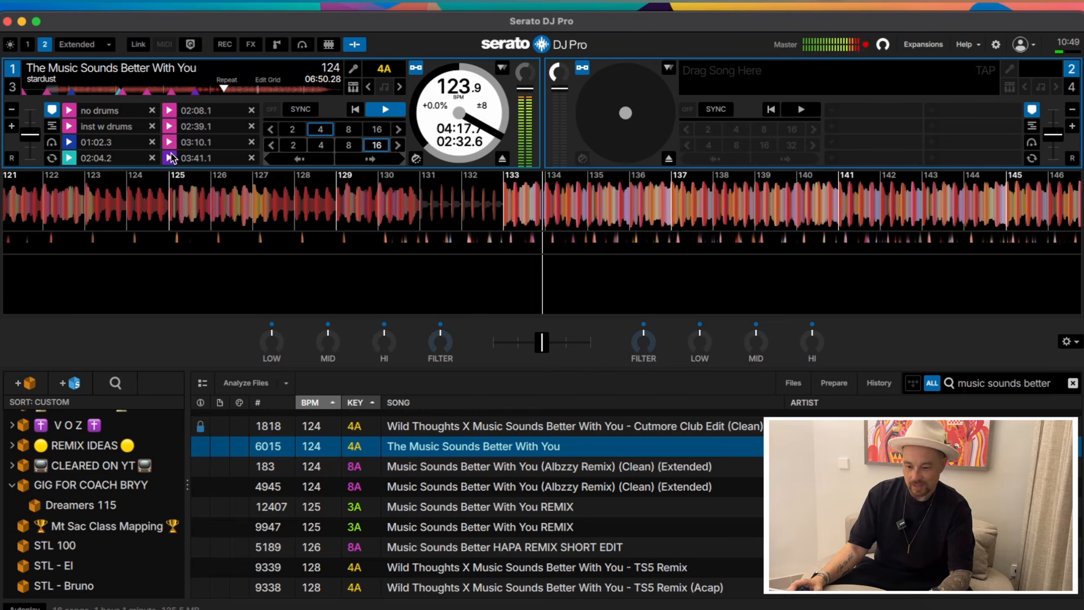
{"action": "key", "text": "w"}
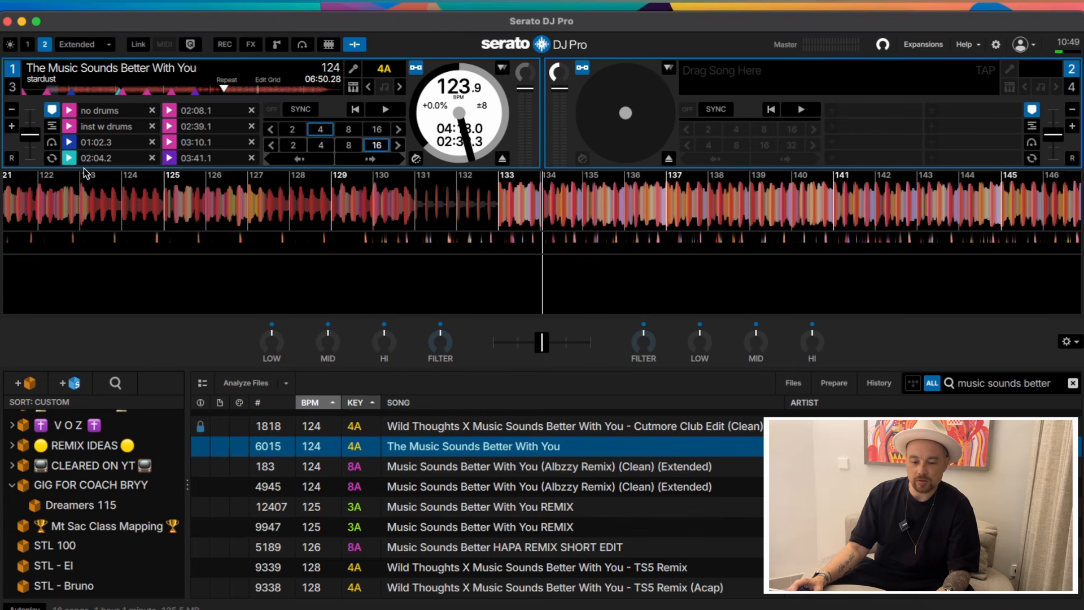
{"action": "left_click", "coordinate": [69, 142]}
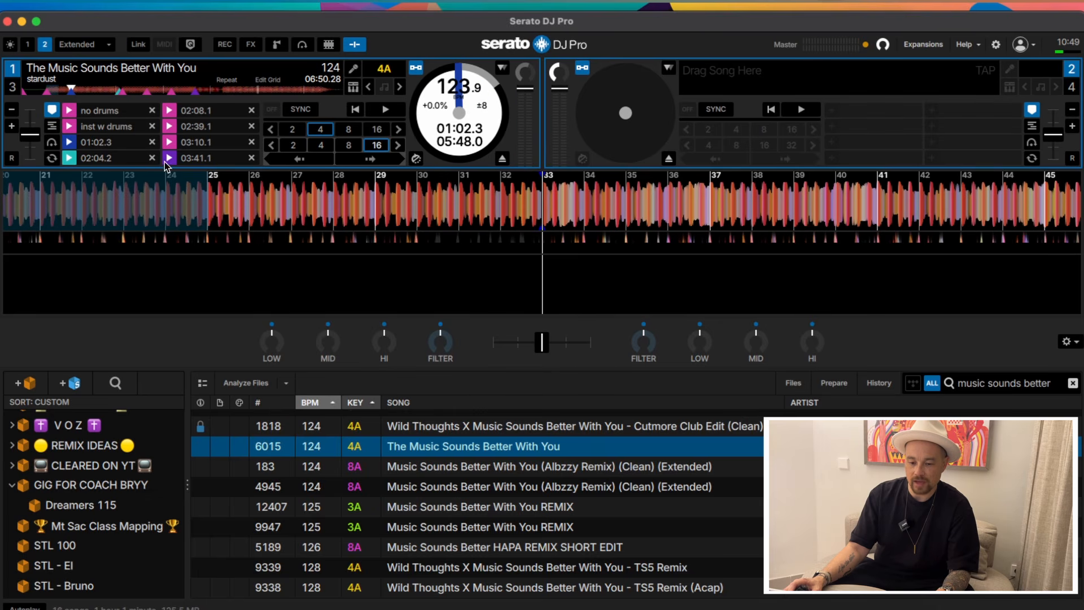
{"action": "left_click", "coordinate": [166, 161]}
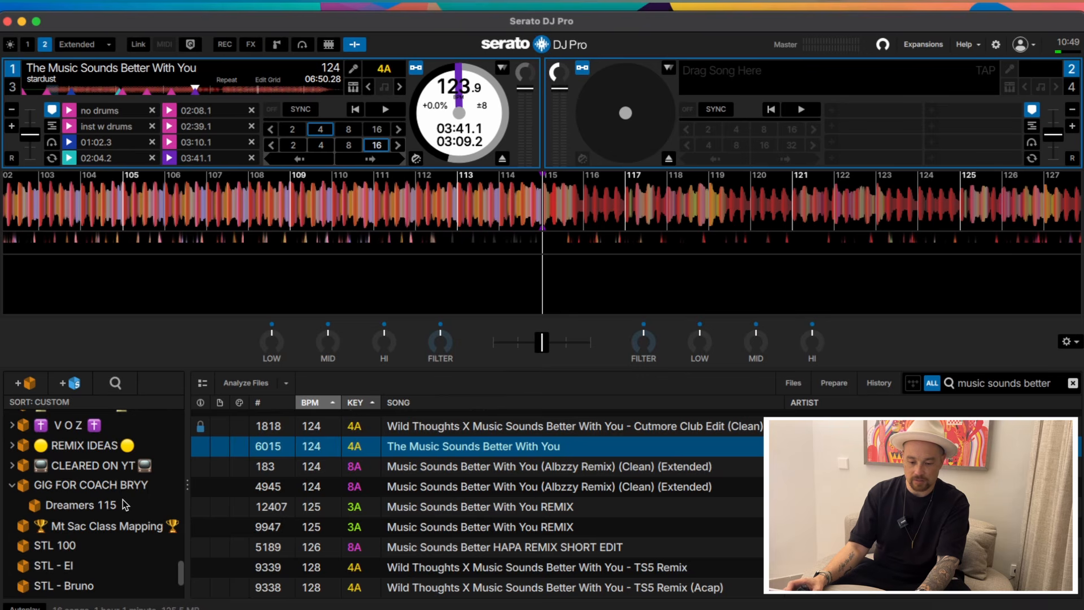
Select the NEEDS EDIT smart crate to list its tracks.
{"action": "scroll", "coordinate": [125, 504], "scroll_direction": "up", "scroll_amount": 15}
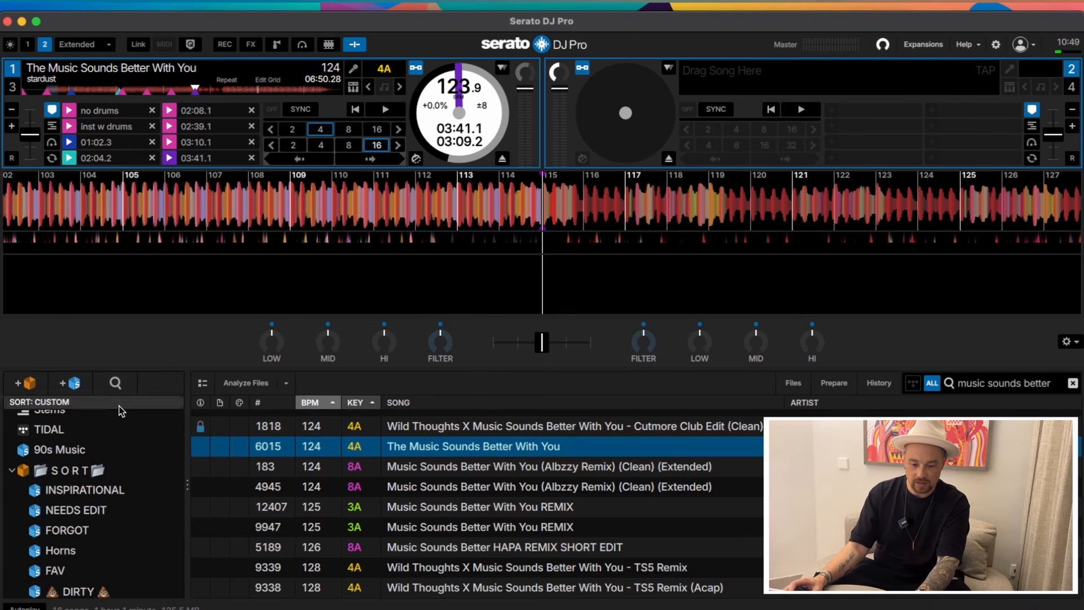
{"action": "left_click", "coordinate": [115, 383]}
{"action": "left_click", "coordinate": [84, 510]}
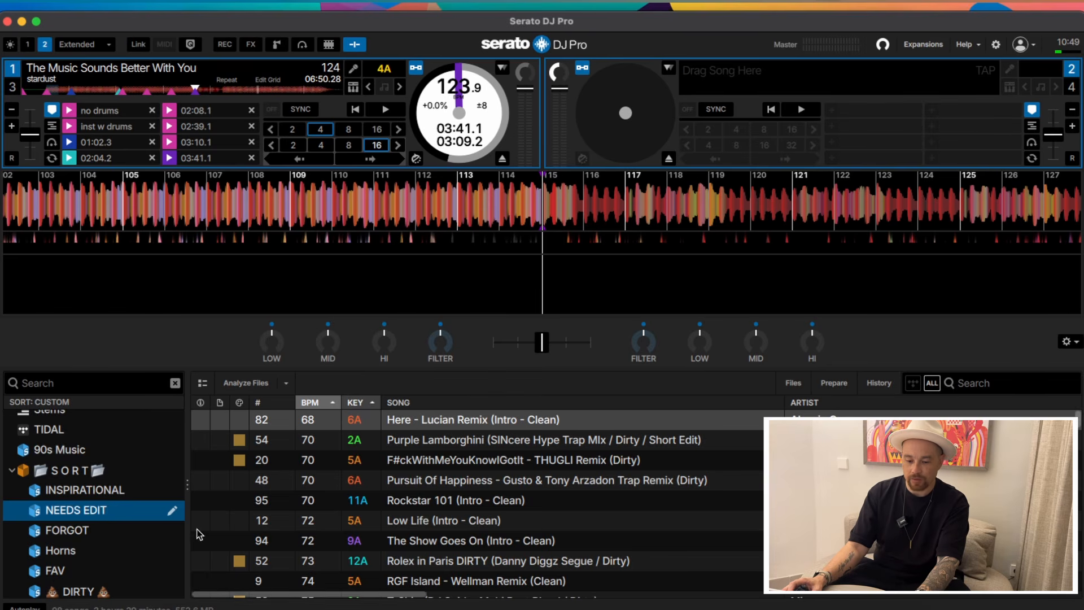
Review the NEEDS EDIT crate's grouping and comment rules, then close them unchanged.
{"action": "left_click", "coordinate": [173, 511]}
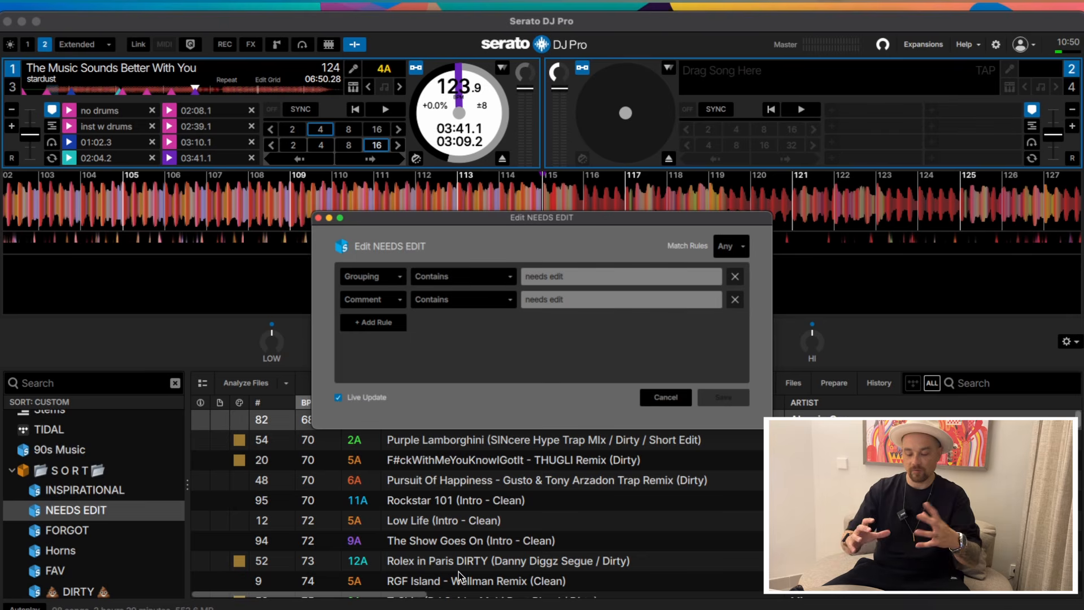
{"action": "scroll", "coordinate": [558, 520], "scroll_direction": "down", "scroll_amount": 5}
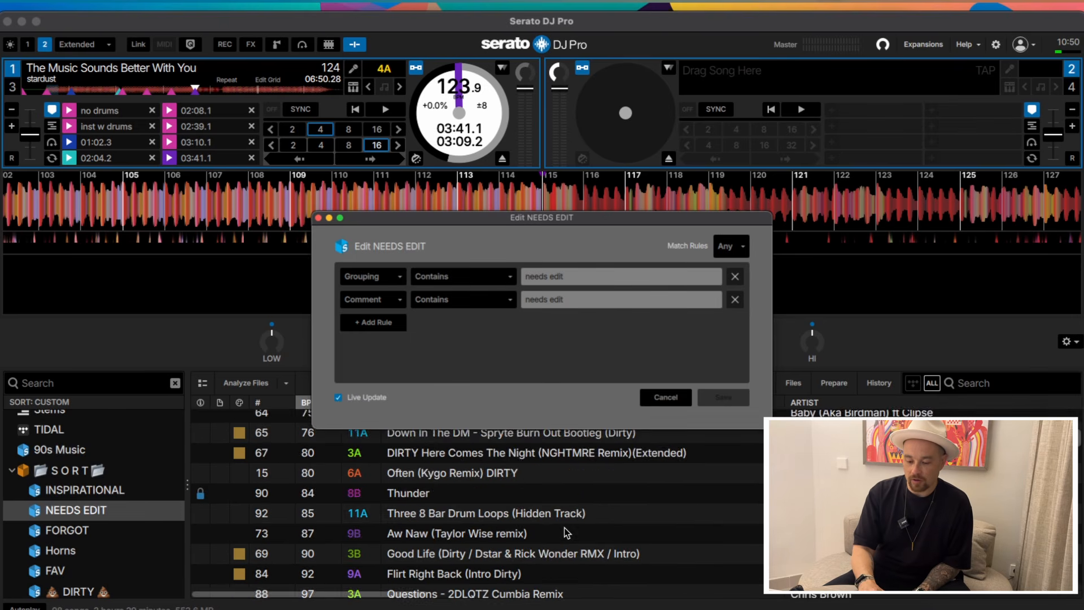
{"action": "scroll", "coordinate": [564, 528], "scroll_direction": "down", "scroll_amount": 10}
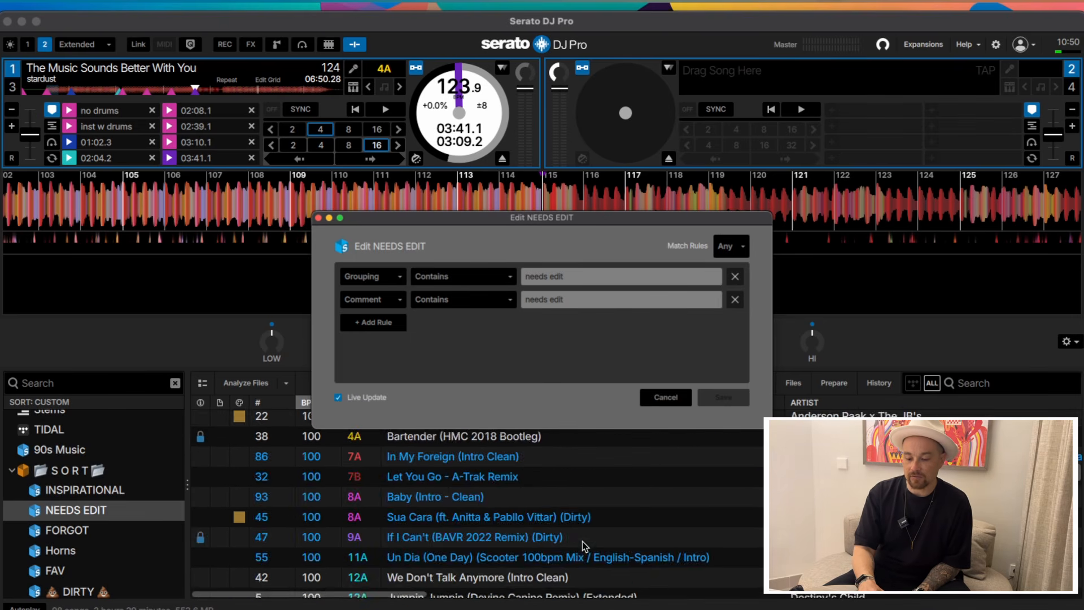
{"action": "scroll", "coordinate": [582, 541], "scroll_direction": "up", "scroll_amount": 2}
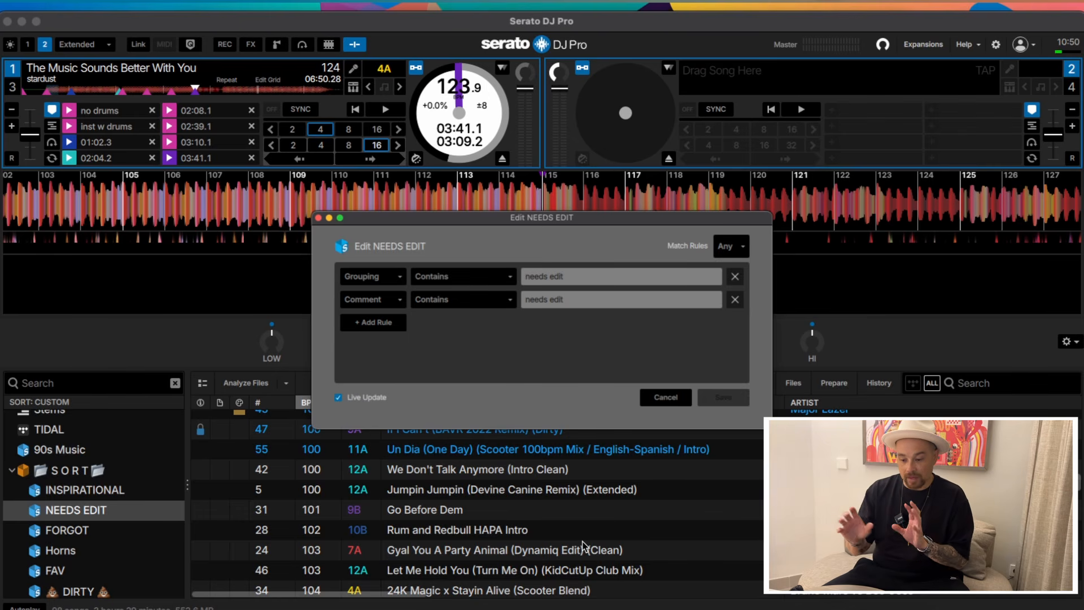
{"action": "left_click", "coordinate": [673, 398]}
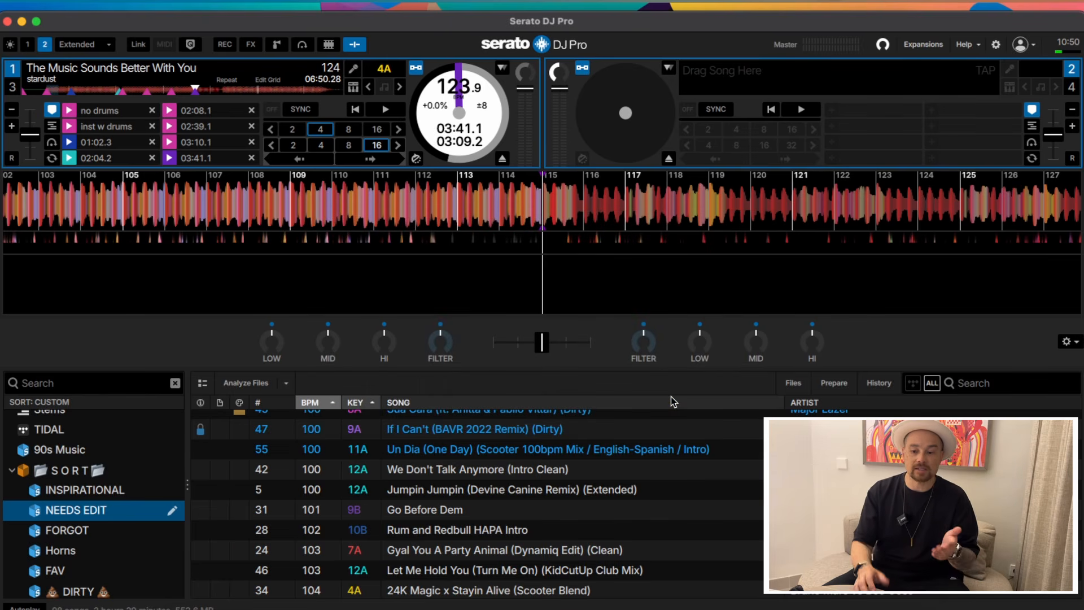
{"action": "scroll", "coordinate": [647, 441], "scroll_direction": "down", "scroll_amount": 3}
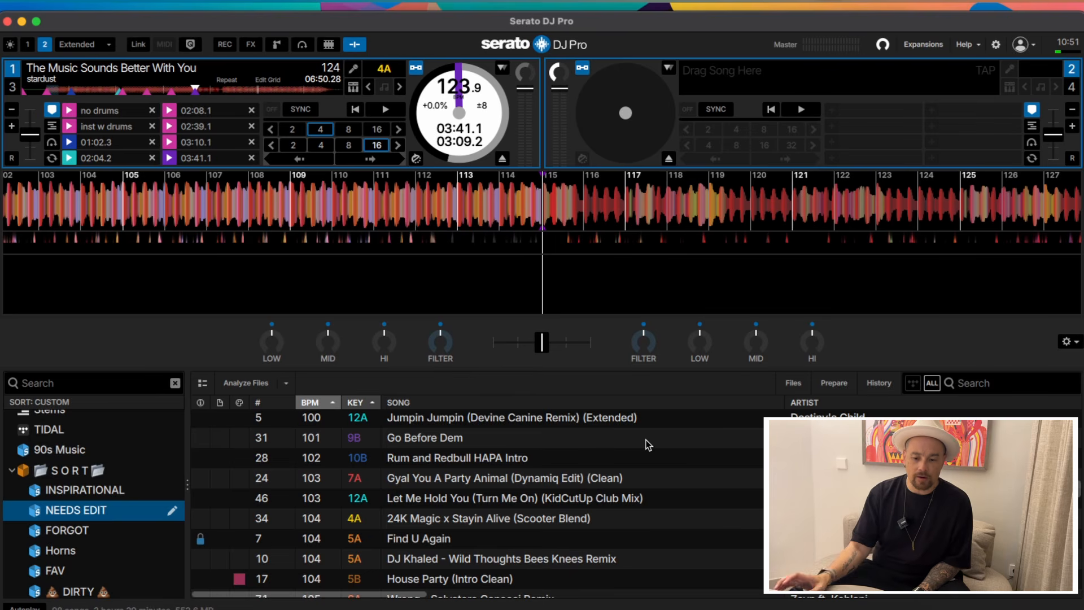
Recheck Deck 1's 01:02.3 and 03:41.1 cues, then bring up the empty Ableton Live set.
{"action": "left_click", "coordinate": [70, 142]}
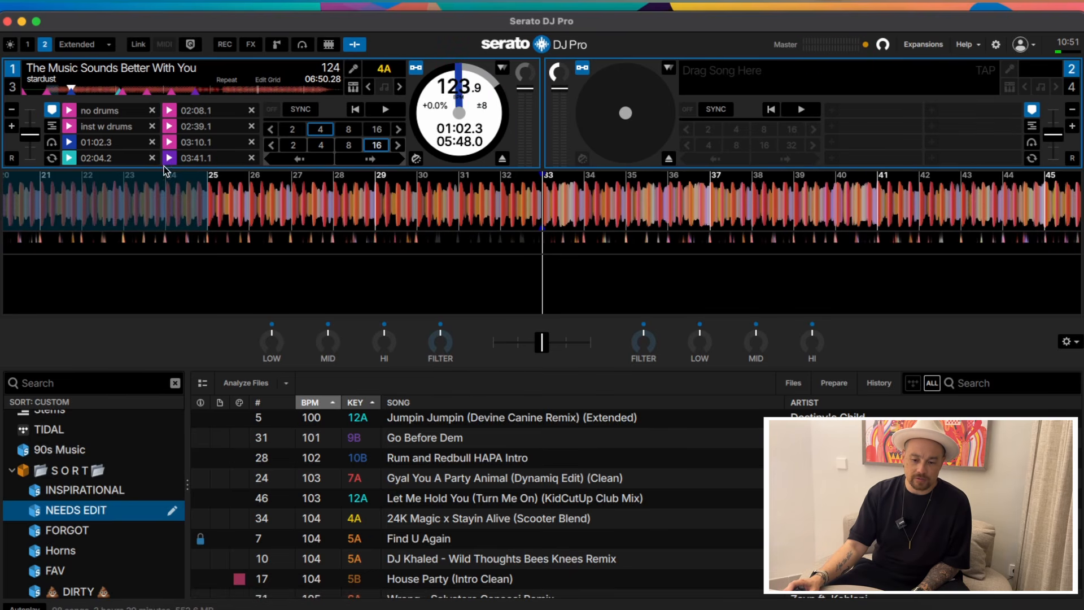
{"action": "left_click", "coordinate": [170, 159]}
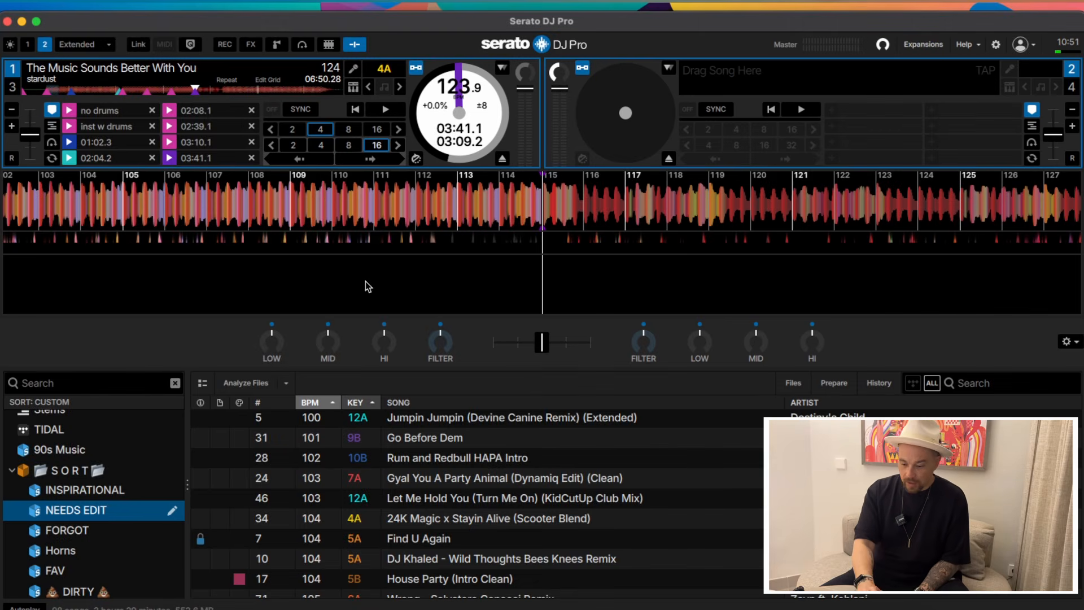
{"action": "left_click", "coordinate": [786, 608]}
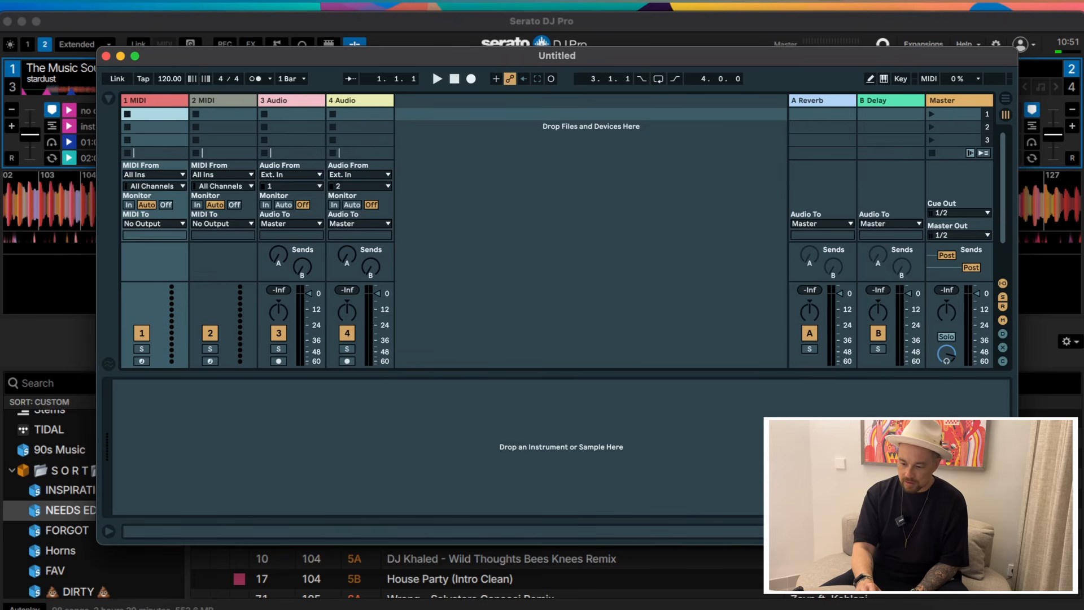
Enlarge the Ableton window and show the Arrangement View.
{"action": "left_click_drag", "start_coordinate": [1017, 544], "coordinate": [1059, 605]}
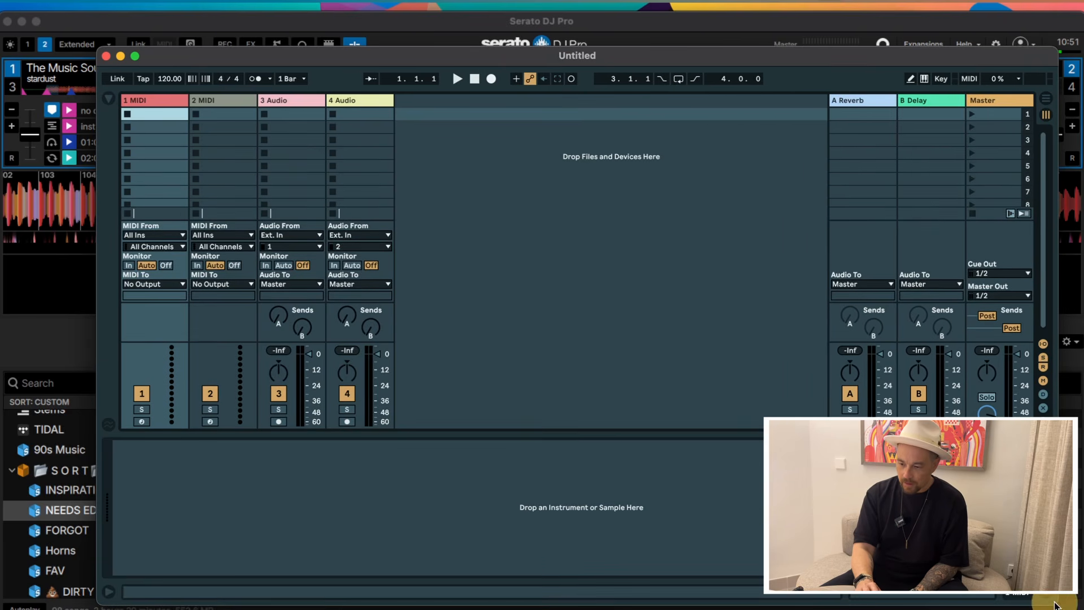
{"action": "left_click", "coordinate": [1045, 100]}
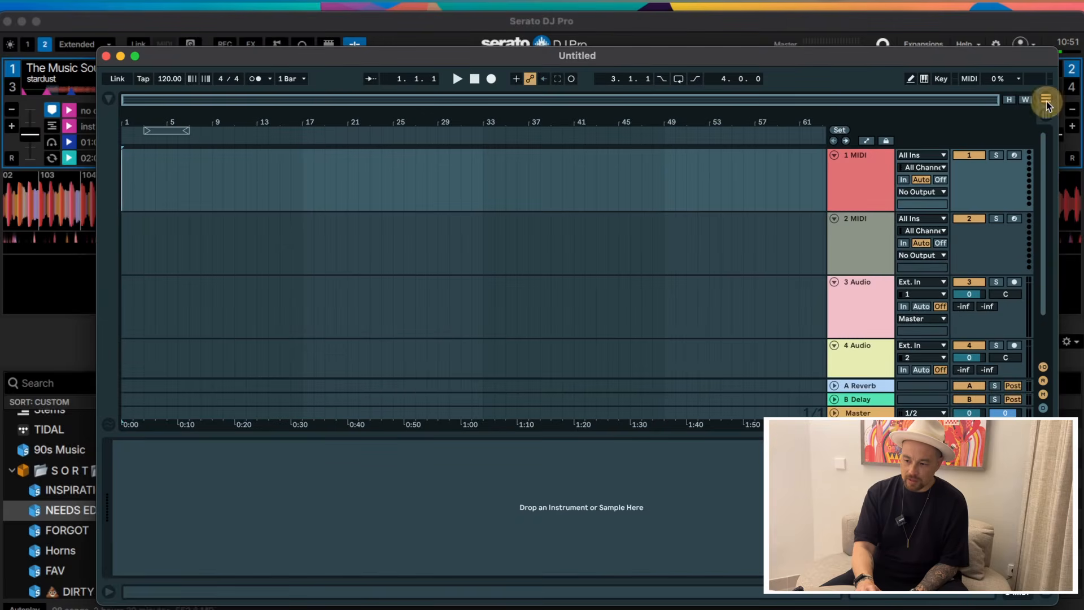
{"action": "left_click", "coordinate": [1047, 115]}
{"action": "left_click", "coordinate": [1046, 99]}
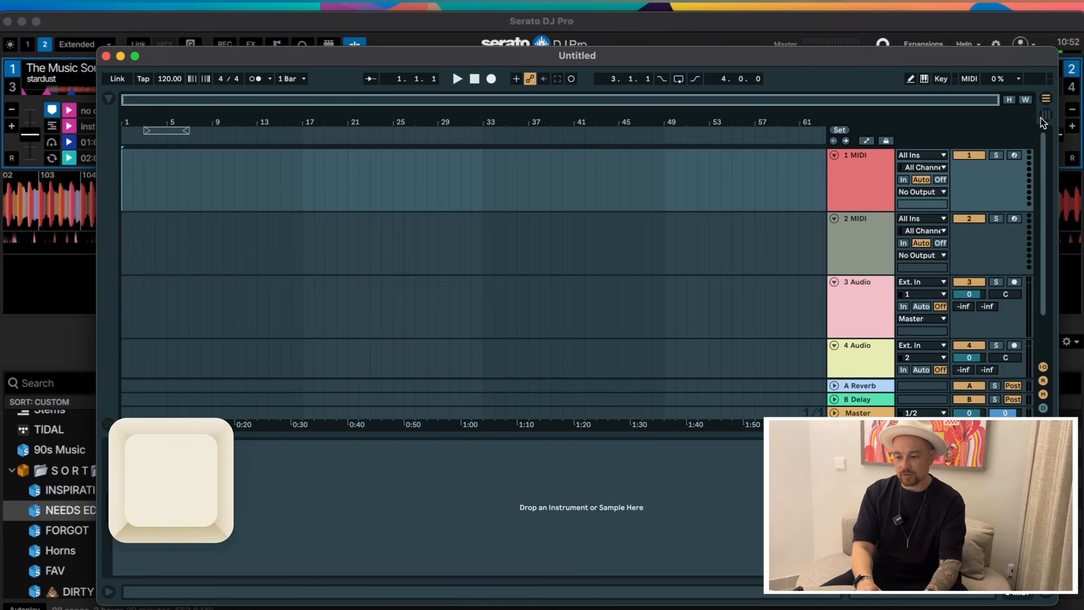
{"action": "key", "text": "Tab"}
{"action": "key", "text": "Tab"}
{"action": "key", "text": "Tab"}
{"action": "key", "text": "Tab"}
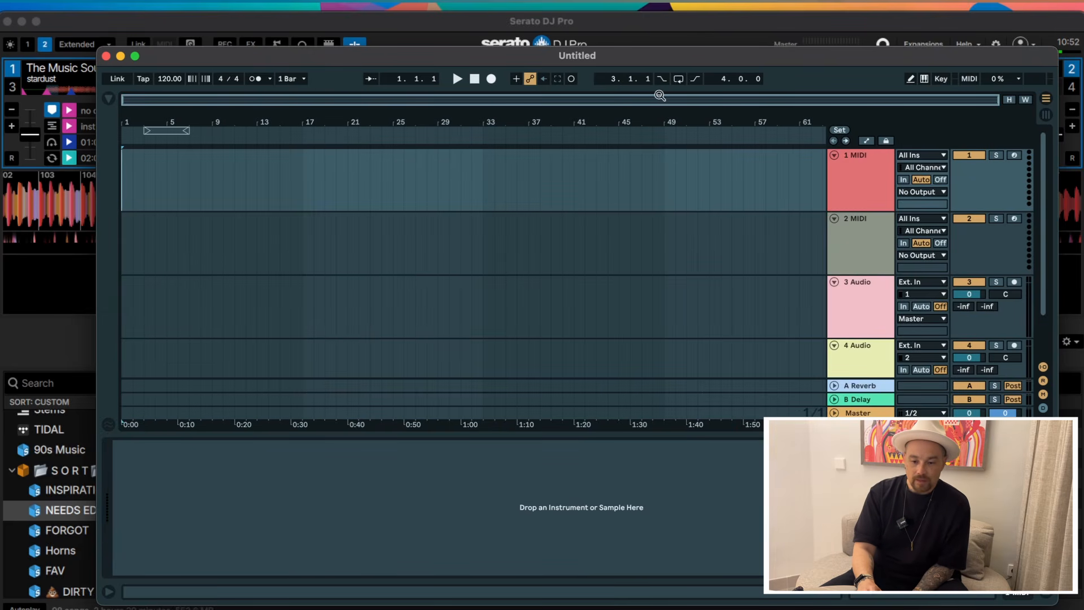
Set the project tempo to 124 BPM and bring Serato DJ Pro back to the front.
{"action": "left_click", "coordinate": [171, 80]}
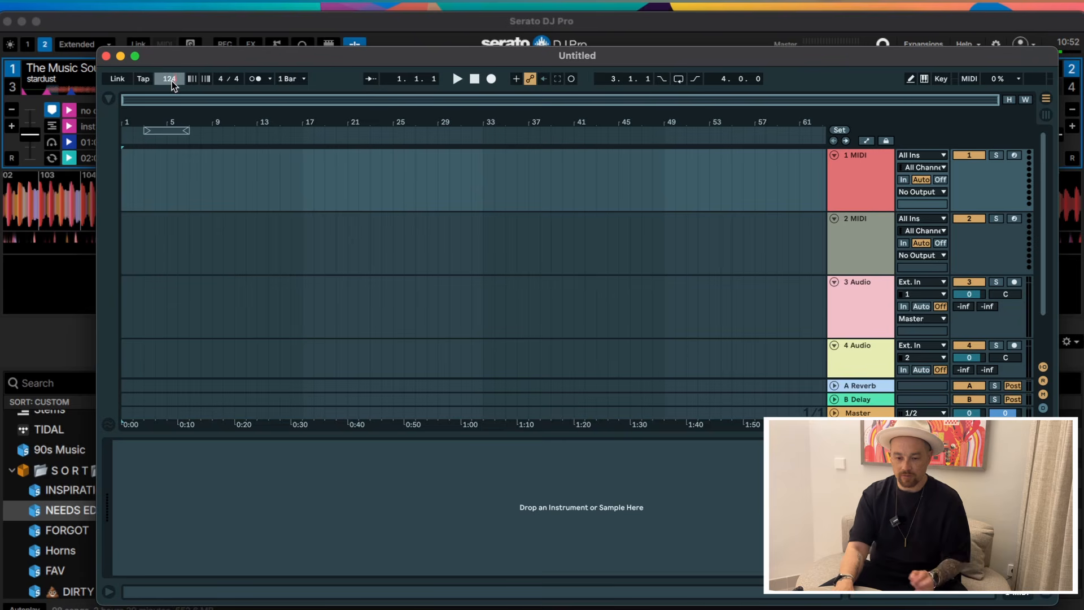
{"action": "type", "text": "124"}
{"action": "key", "text": "Return"}
{"action": "left_click_drag", "start_coordinate": [226, 62], "coordinate": [227, 78]}
{"action": "left_click", "coordinate": [235, 22]}
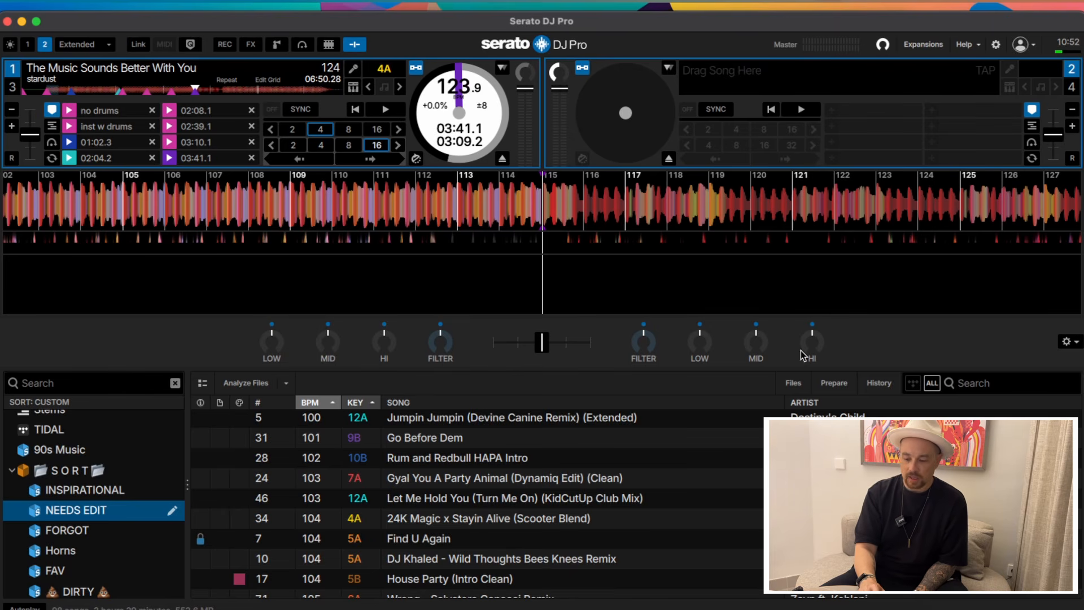
Position the Ableton and Serato windows so both are visible together.
{"action": "left_click", "coordinate": [787, 608]}
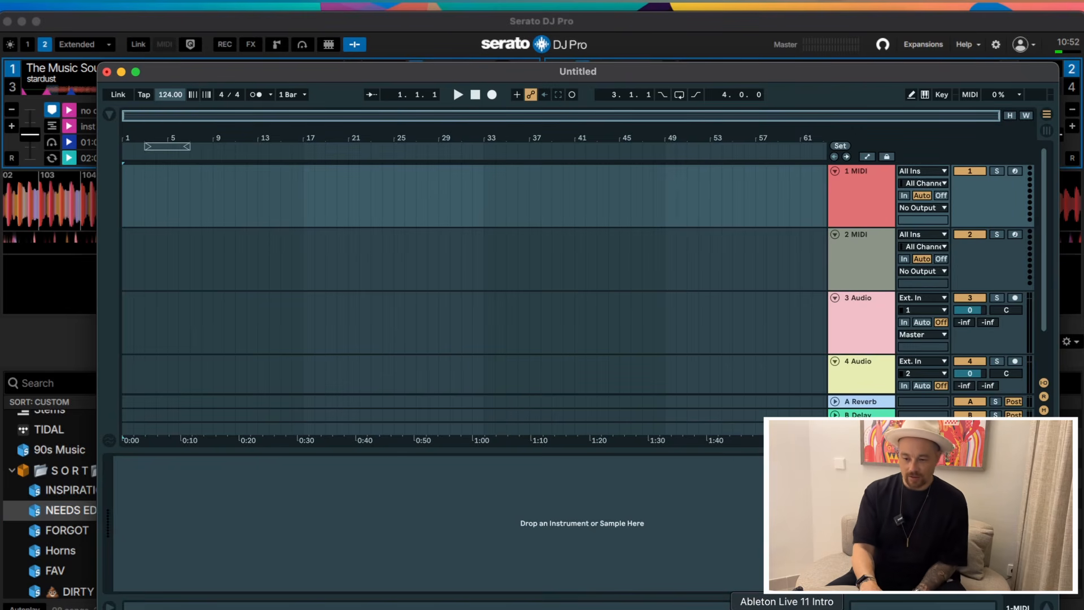
{"action": "left_click_drag", "start_coordinate": [532, 76], "coordinate": [545, 85]}
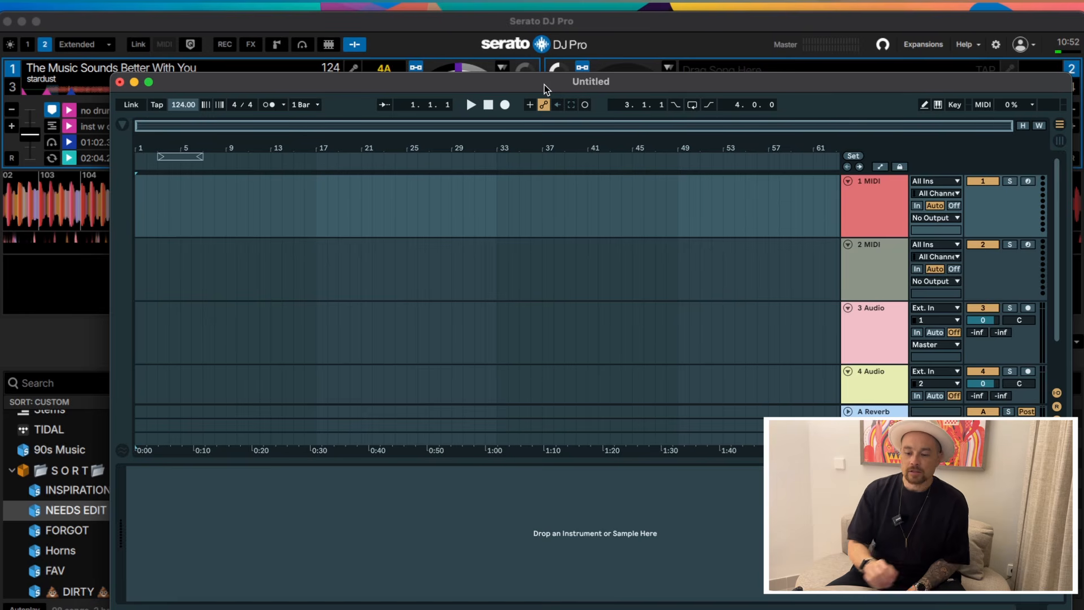
{"action": "left_click", "coordinate": [496, 24]}
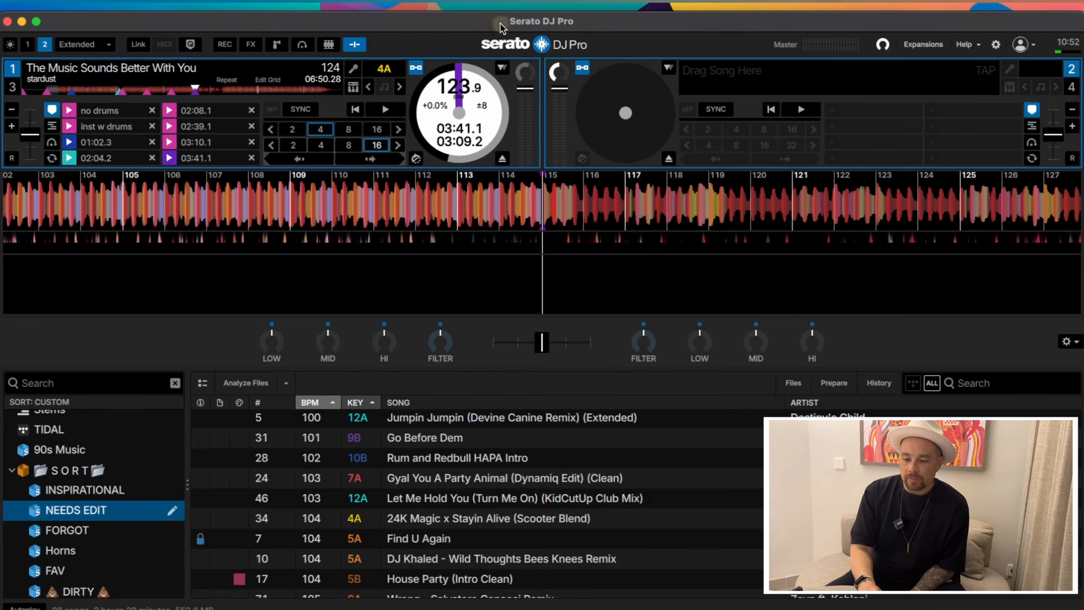
{"action": "left_click_drag", "start_coordinate": [500, 23], "coordinate": [486, 205]}
{"action": "left_click", "coordinate": [551, 82]}
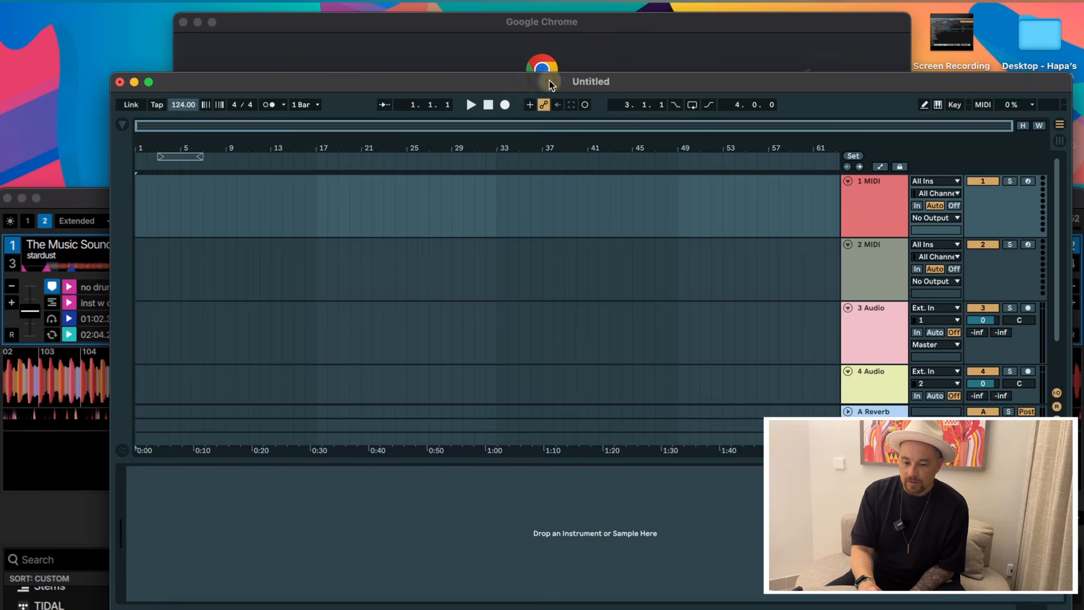
{"action": "left_click_drag", "start_coordinate": [551, 82], "coordinate": [632, 33]}
{"action": "left_click", "coordinate": [141, 201]}
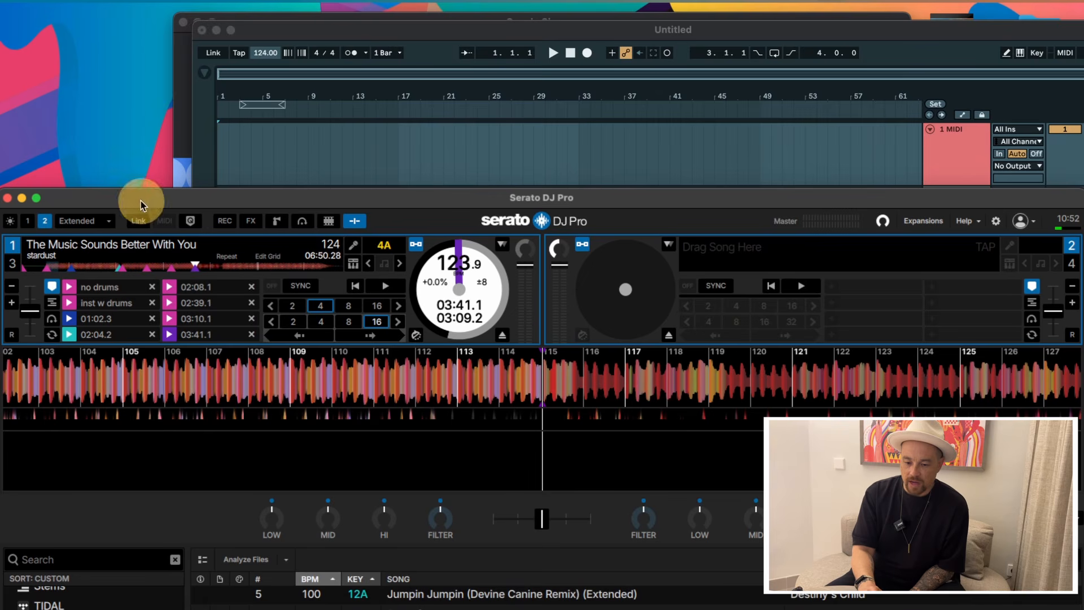
Drop Deck 1's track onto Ableton audio track 1 at bar 9 and maximise Ableton.
{"action": "left_click_drag", "start_coordinate": [195, 244], "coordinate": [311, 159]}
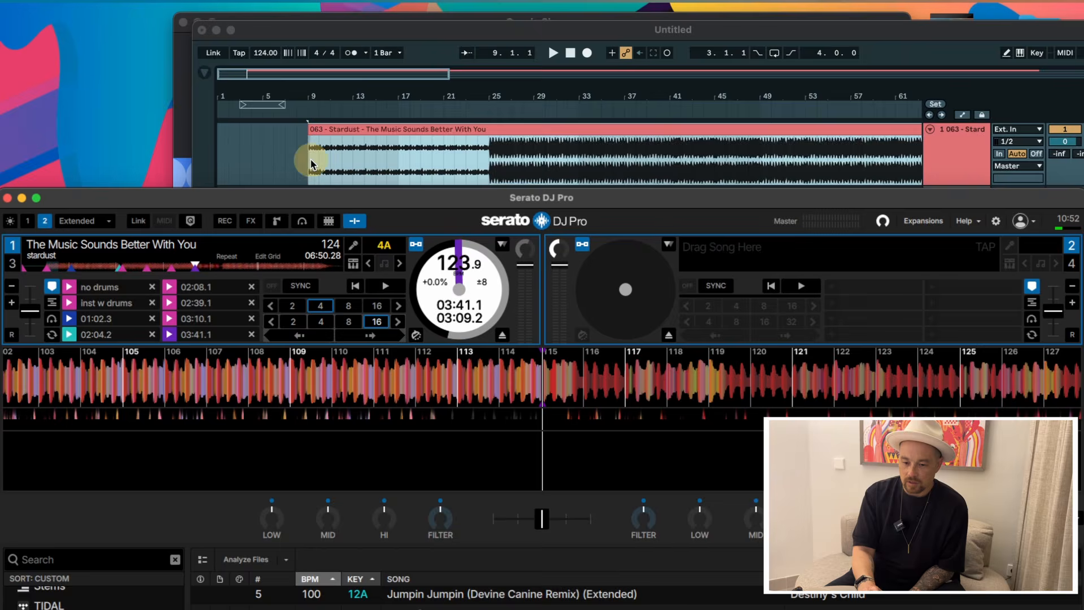
{"action": "left_click", "coordinate": [351, 157]}
{"action": "left_click_drag", "start_coordinate": [296, 31], "coordinate": [209, 27]}
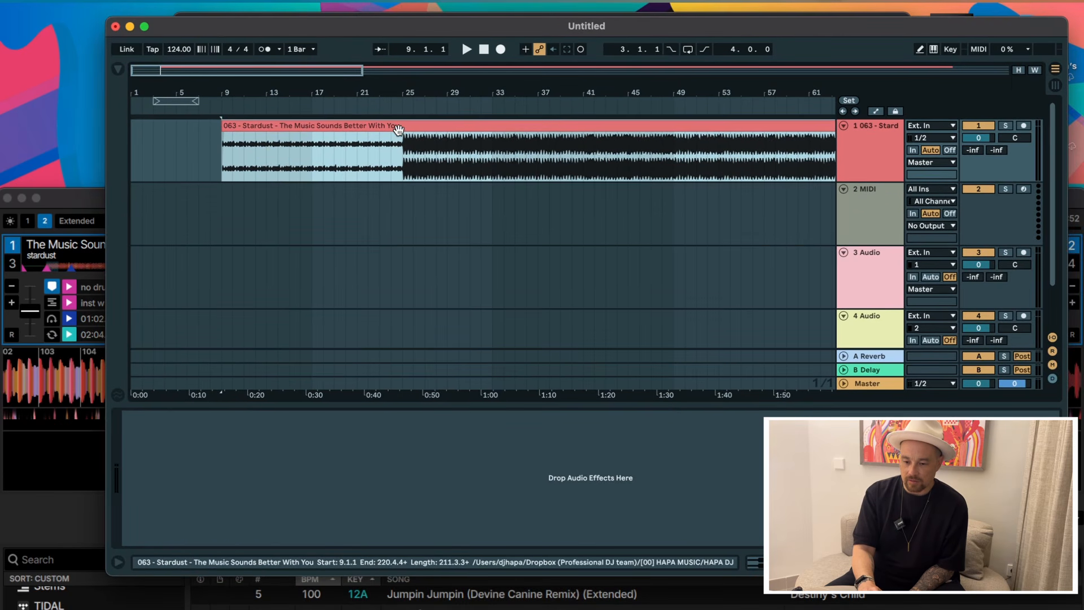
{"action": "left_click_drag", "start_coordinate": [520, 33], "coordinate": [478, 35]}
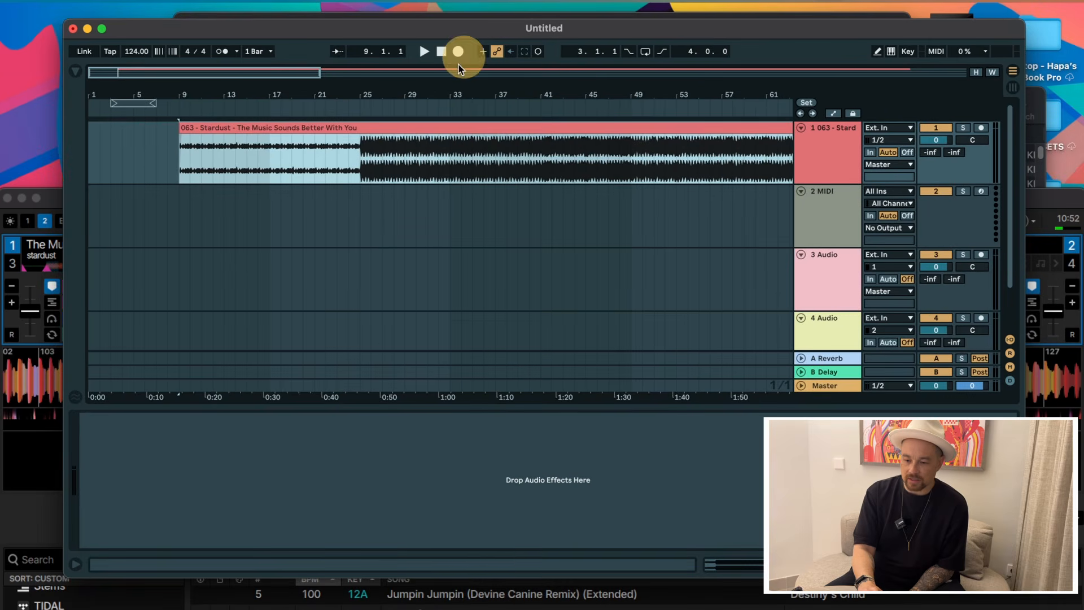
{"action": "left_click", "coordinate": [102, 29]}
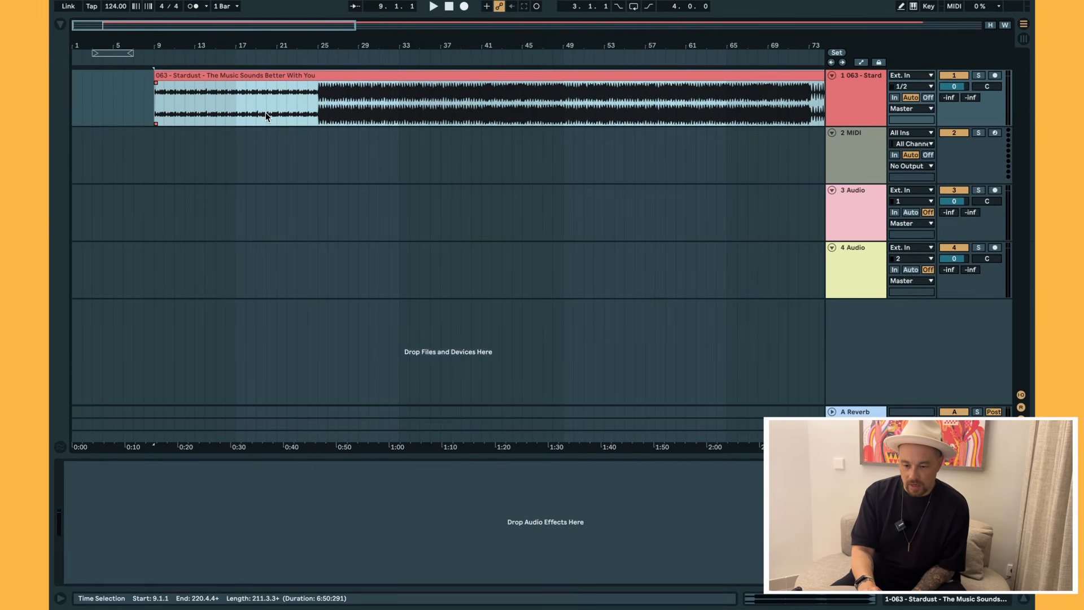
Warp the Stardust clip at 124 BPM in Complex Pro mode and zoom into its first bar.
{"action": "double_click", "coordinate": [216, 75]}
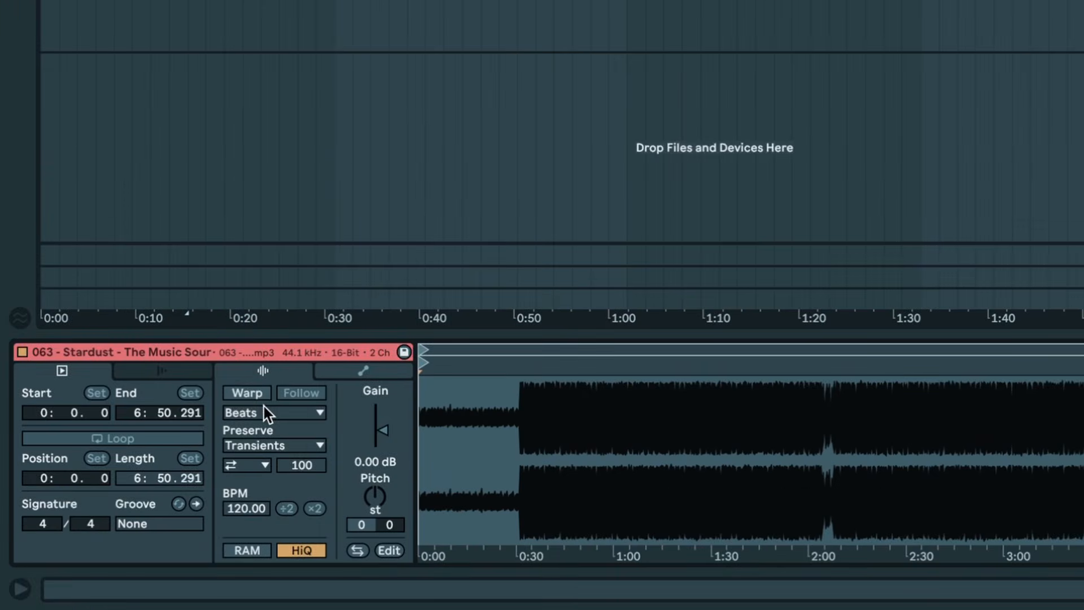
{"action": "left_click", "coordinate": [245, 394]}
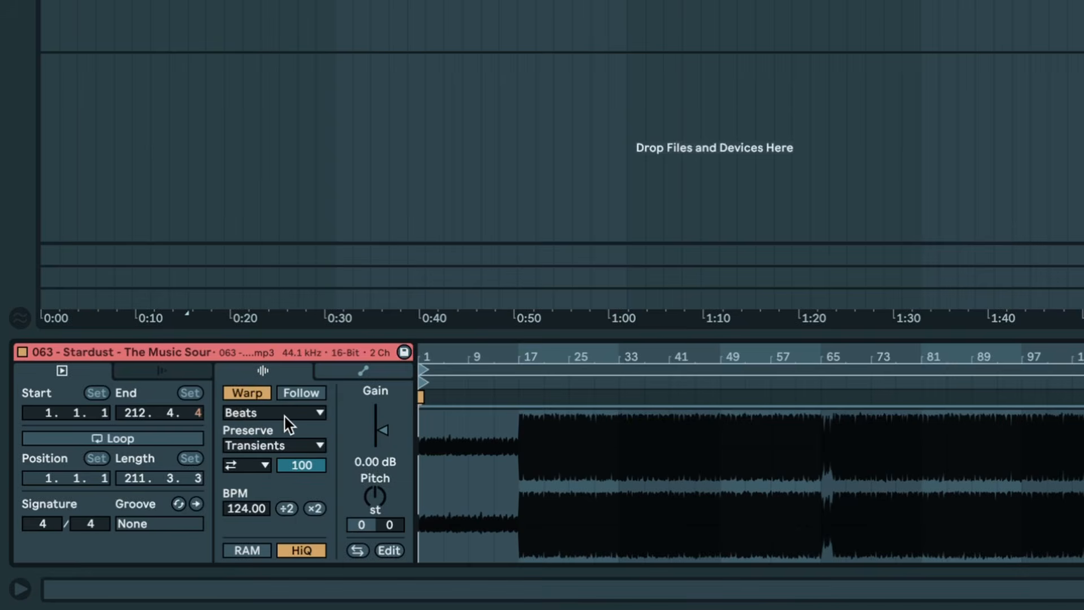
{"action": "left_click", "coordinate": [248, 393]}
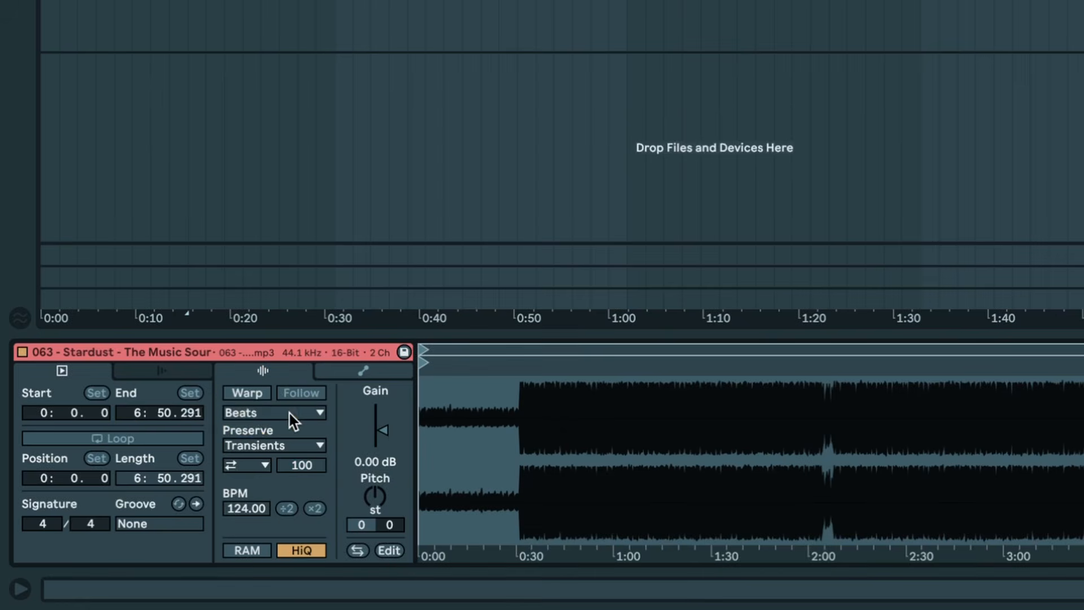
{"action": "left_click", "coordinate": [289, 413]}
{"action": "left_click", "coordinate": [268, 517]}
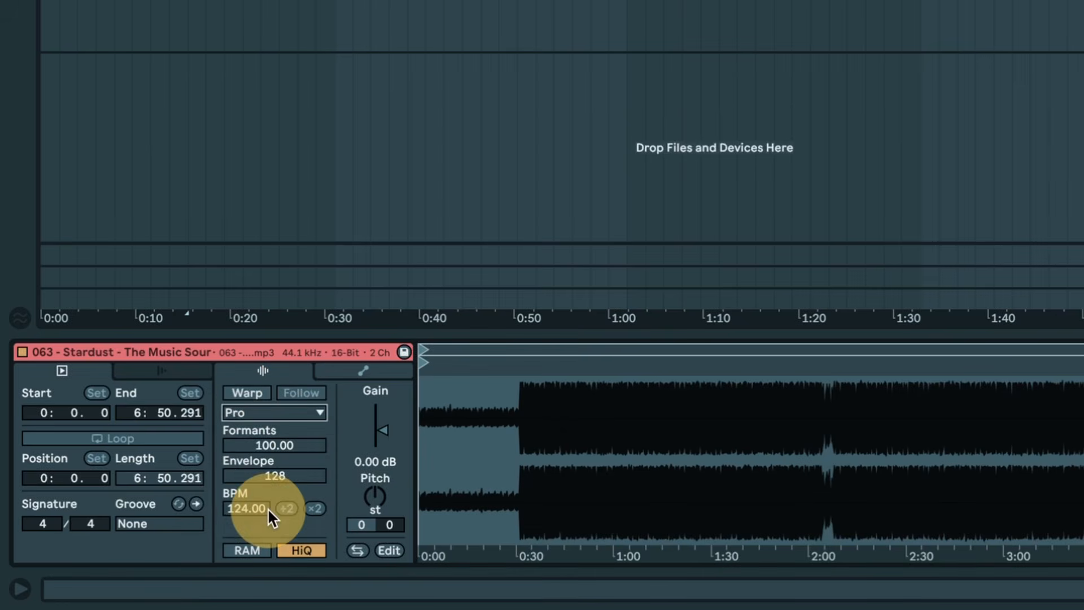
{"action": "left_click", "coordinate": [251, 396]}
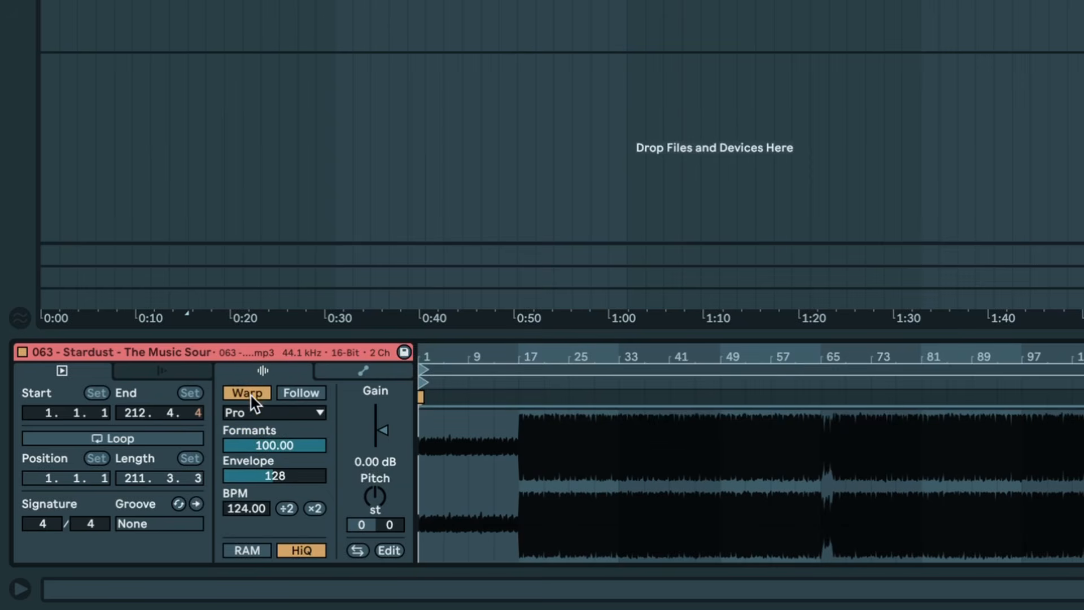
{"action": "left_click", "coordinate": [424, 355]}
{"action": "left_click_drag", "start_coordinate": [424, 355], "coordinate": [416, 355]}
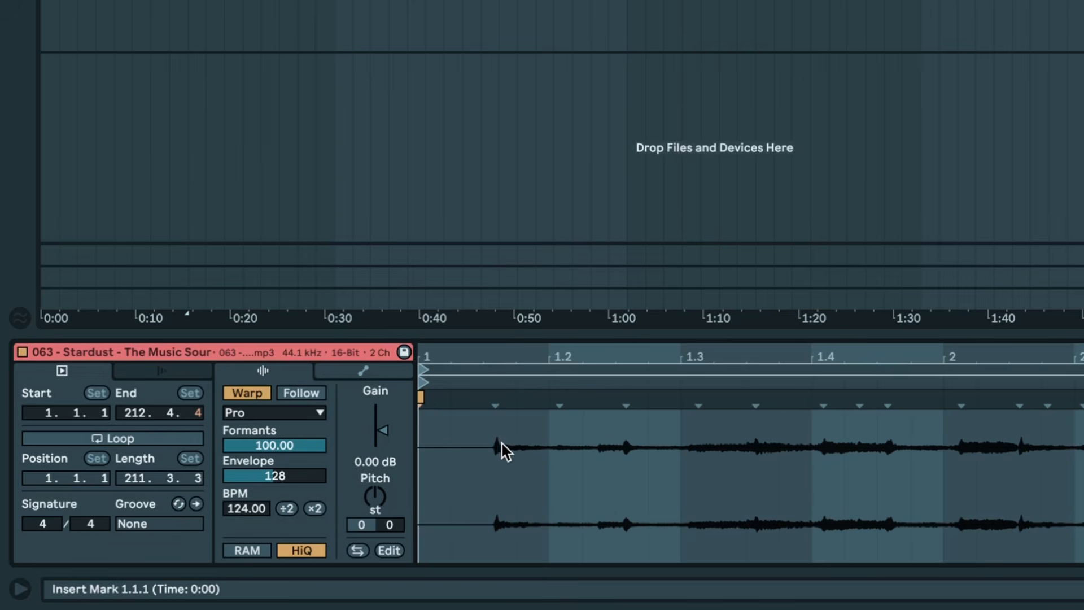
Add a warp marker on the song's first downbeat and set 1.1.1 there.
{"action": "double_click", "coordinate": [495, 397]}
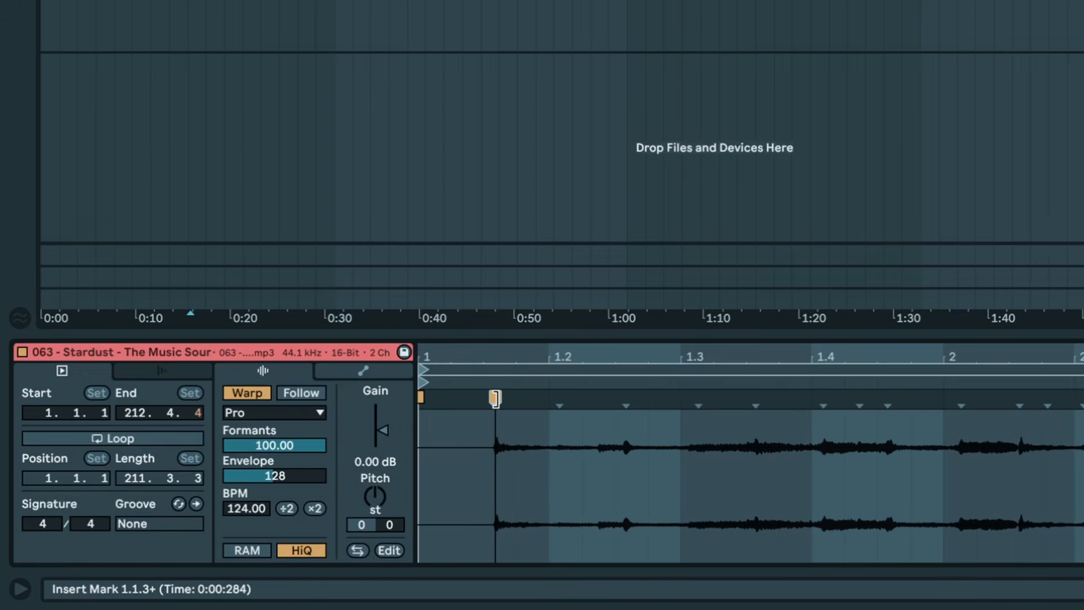
{"action": "right_click", "coordinate": [495, 399]}
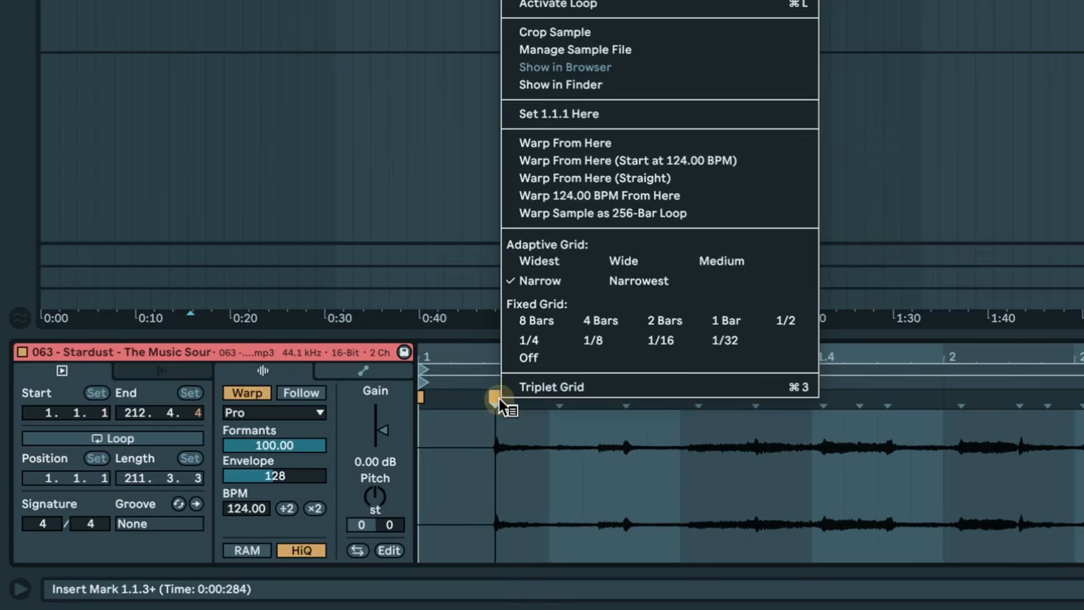
{"action": "left_click", "coordinate": [587, 113]}
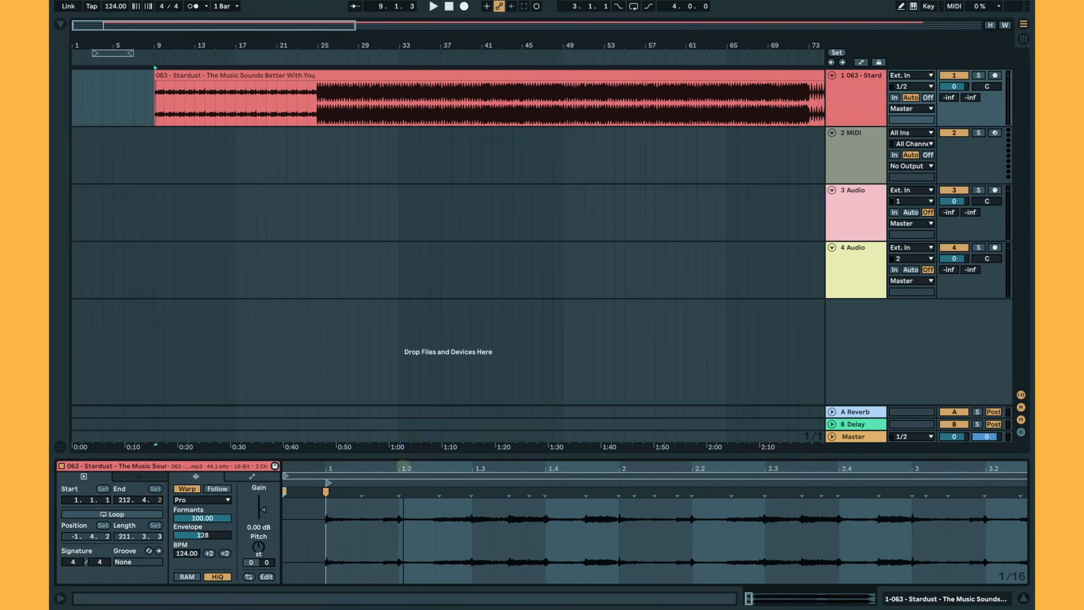
With the metronome on, play the warped clip, checking the beats at bars 25 and 40.
{"action": "left_click_drag", "start_coordinate": [403, 467], "coordinate": [403, 467]}
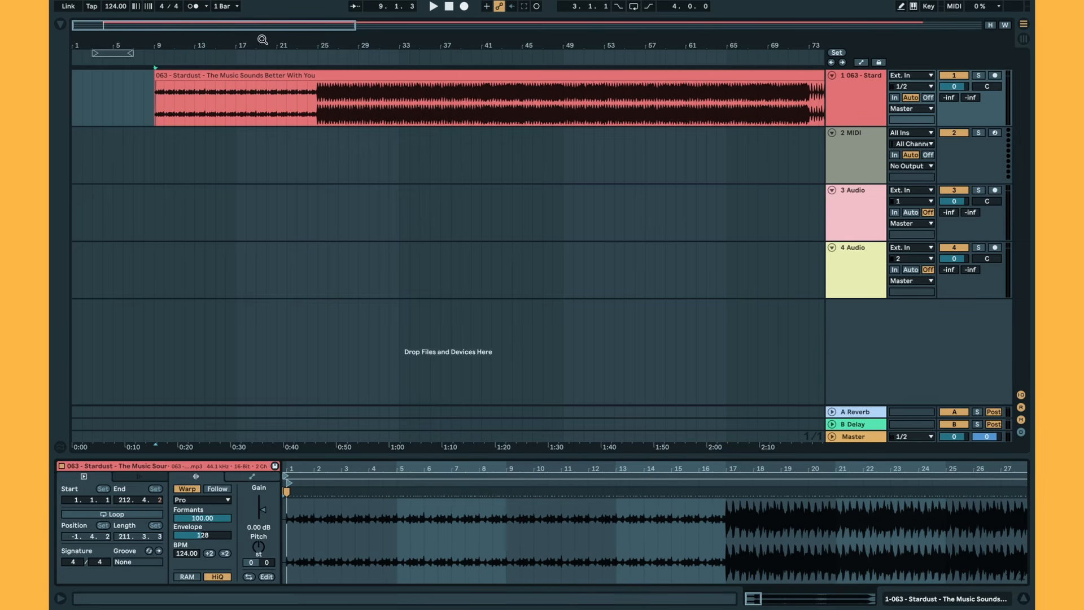
{"action": "left_click", "coordinate": [194, 7]}
{"action": "key", "text": "space"}
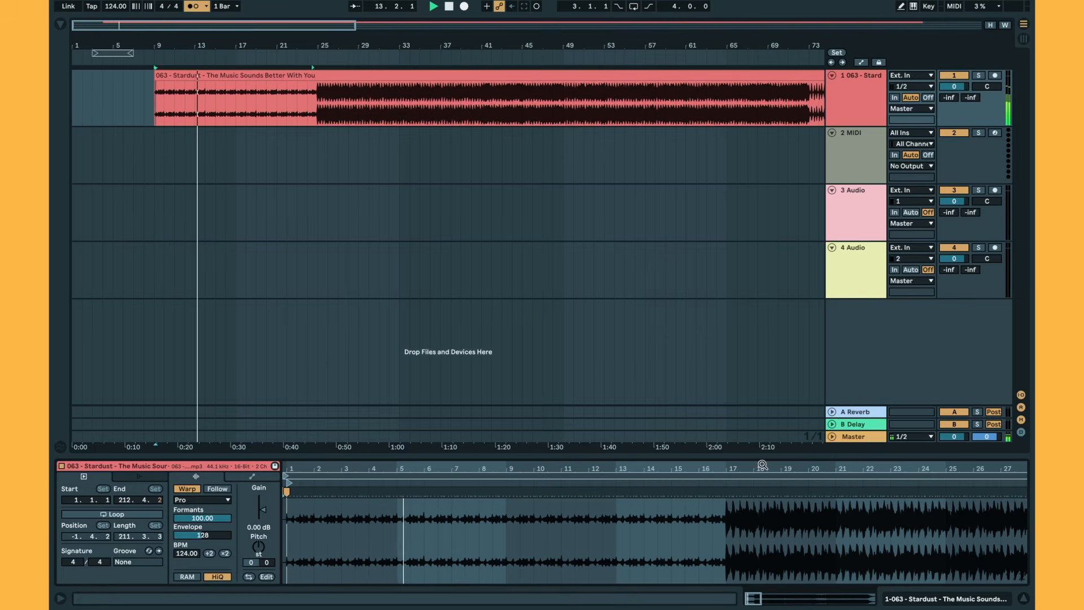
{"action": "left_click", "coordinate": [747, 479]}
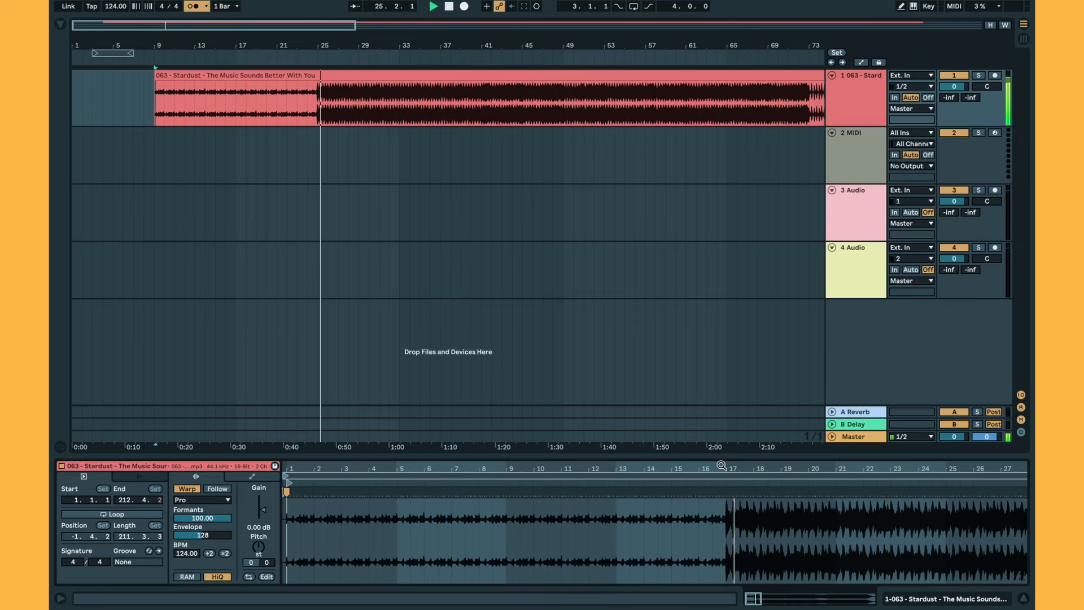
{"action": "left_click_drag", "start_coordinate": [729, 459], "coordinate": [720, 465]}
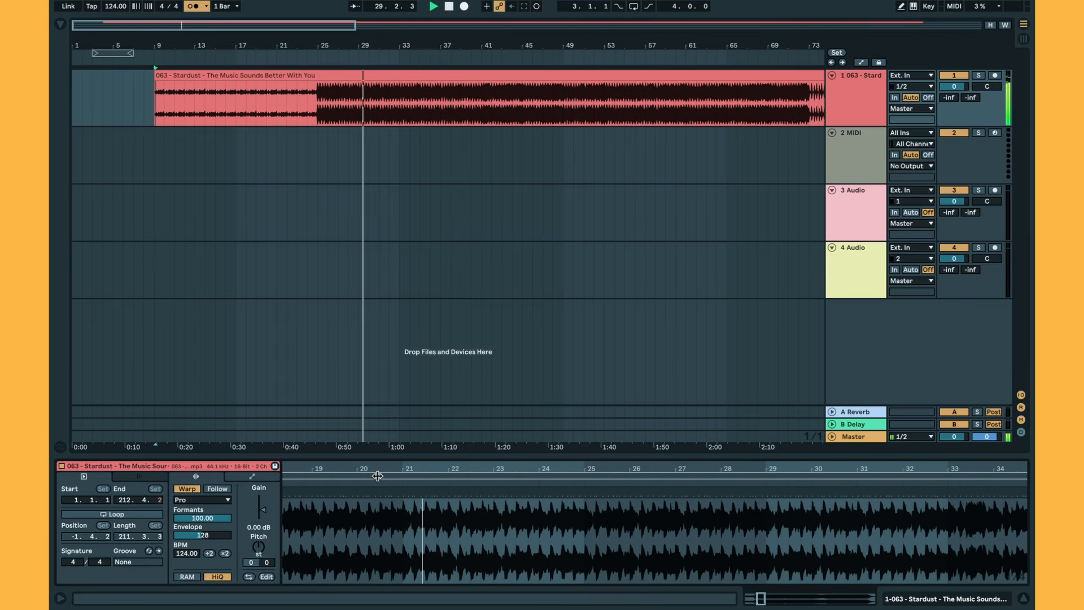
{"action": "left_click_drag", "start_coordinate": [900, 467], "coordinate": [900, 465]}
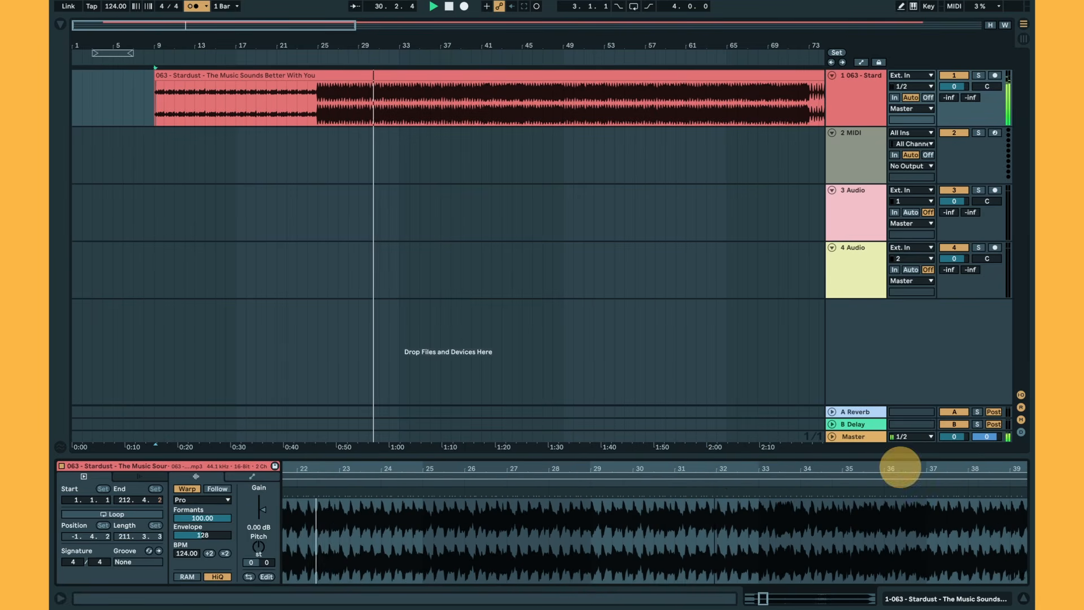
{"action": "left_click", "coordinate": [716, 482]}
{"action": "left_click_drag", "start_coordinate": [750, 469], "coordinate": [713, 467]}
{"action": "key", "text": "space"}
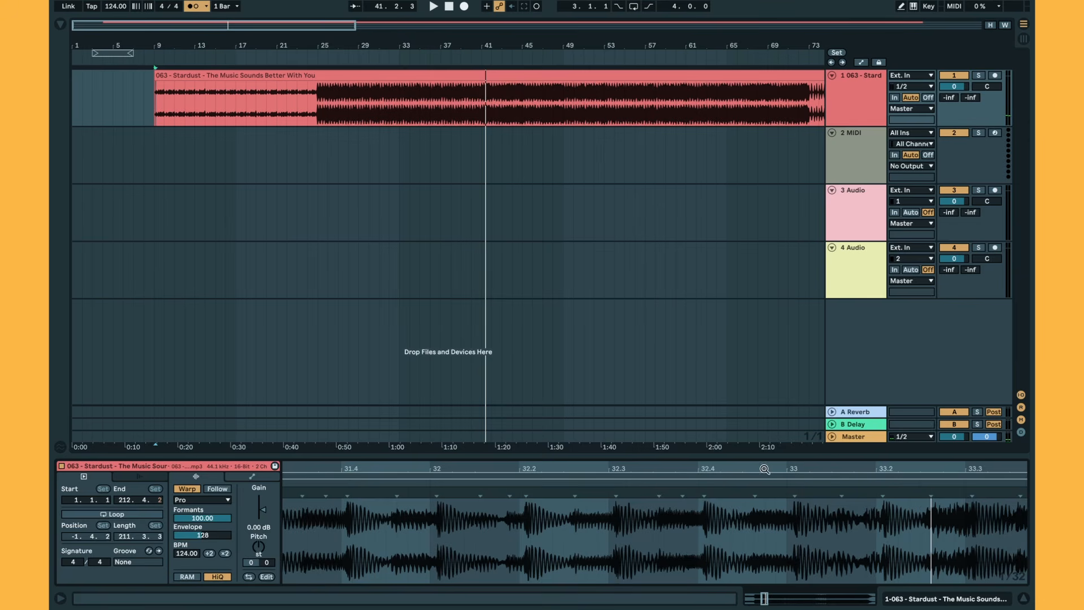
Add a warp marker at bar 33 and align it with the grid, giving 123.92 BPM.
{"action": "left_click_drag", "start_coordinate": [765, 469], "coordinate": [759, 474]}
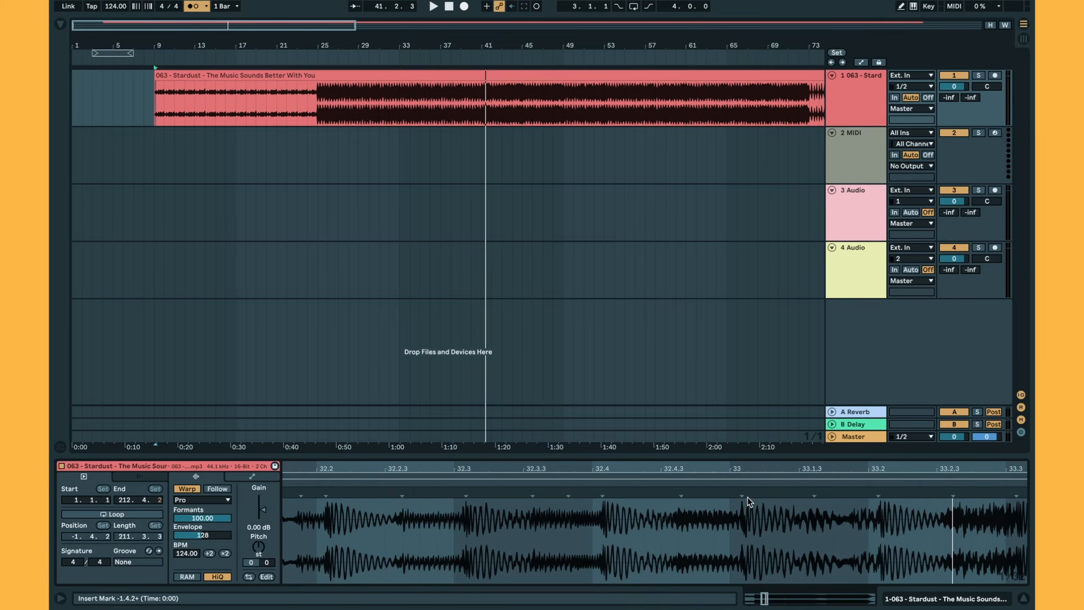
{"action": "left_click", "coordinate": [742, 492]}
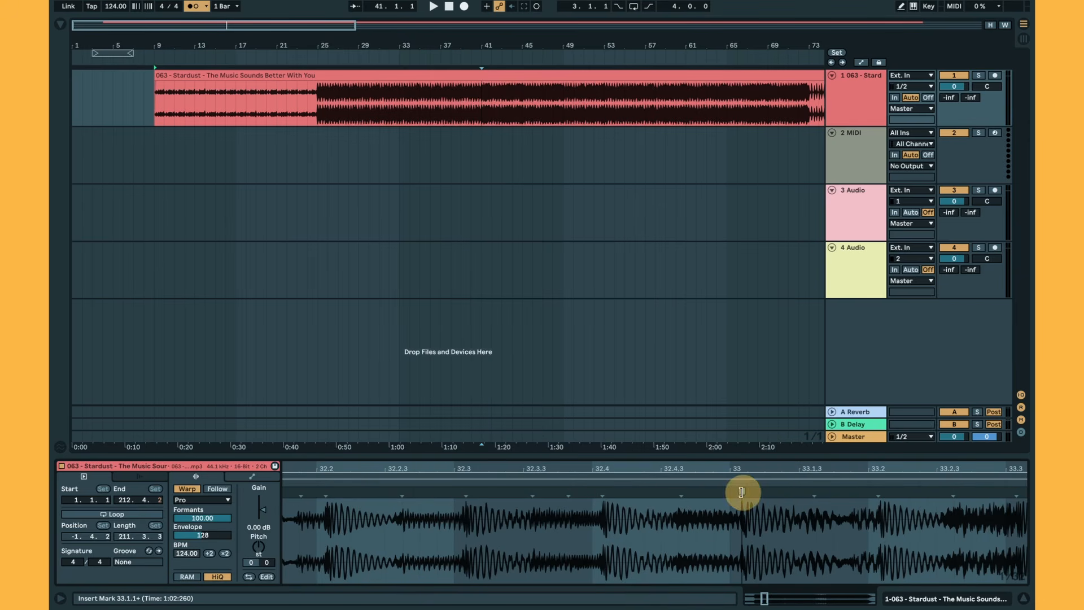
{"action": "left_click_drag", "start_coordinate": [742, 492], "coordinate": [737, 492]}
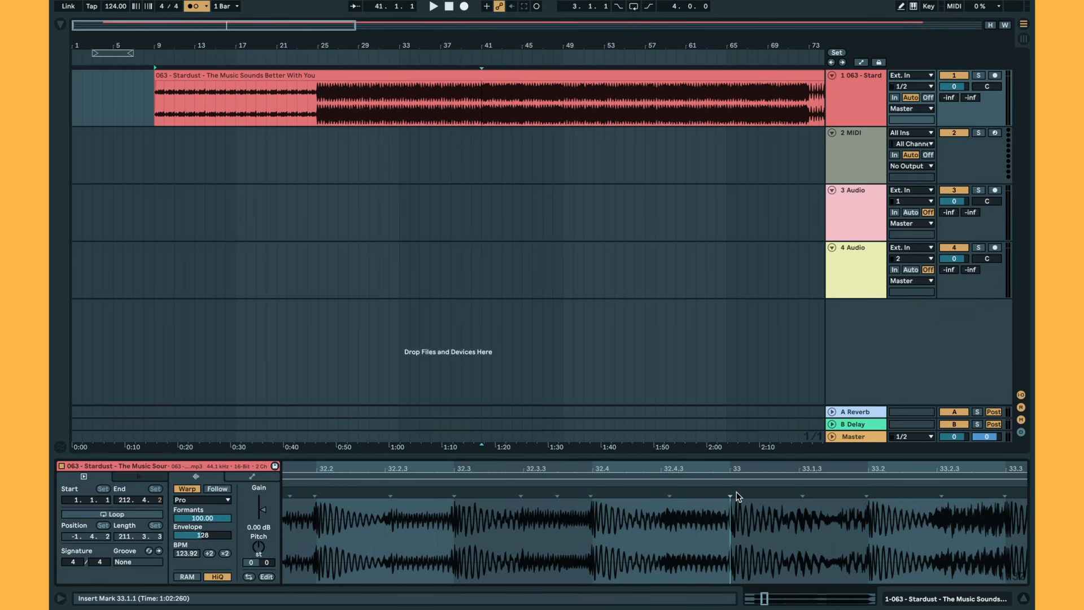
{"action": "key", "text": "ctrl+z"}
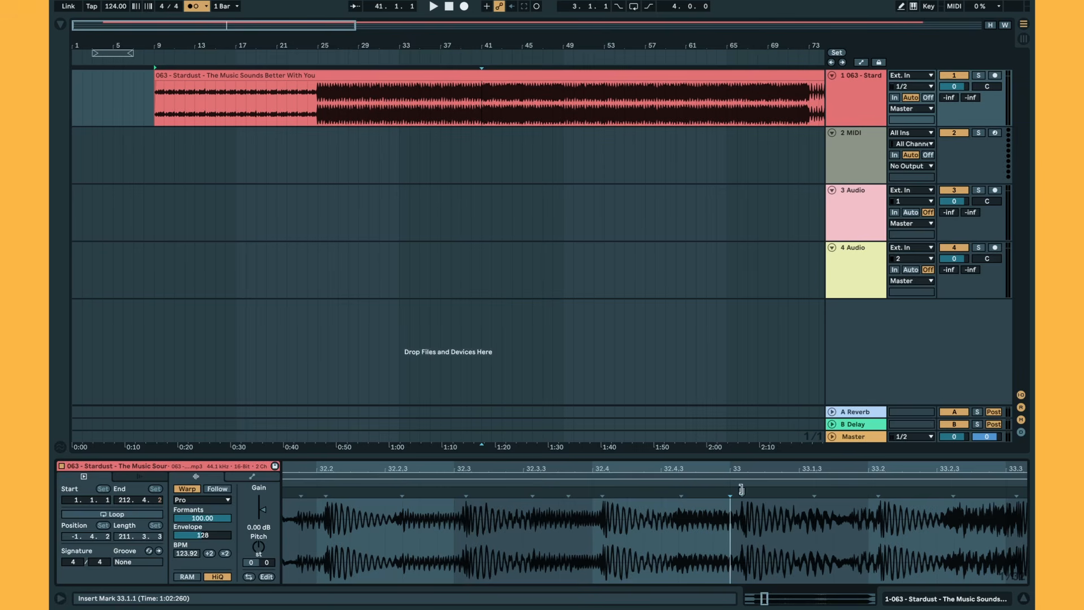
{"action": "double_click", "coordinate": [741, 489]}
{"action": "left_click_drag", "start_coordinate": [743, 489], "coordinate": [738, 489]}
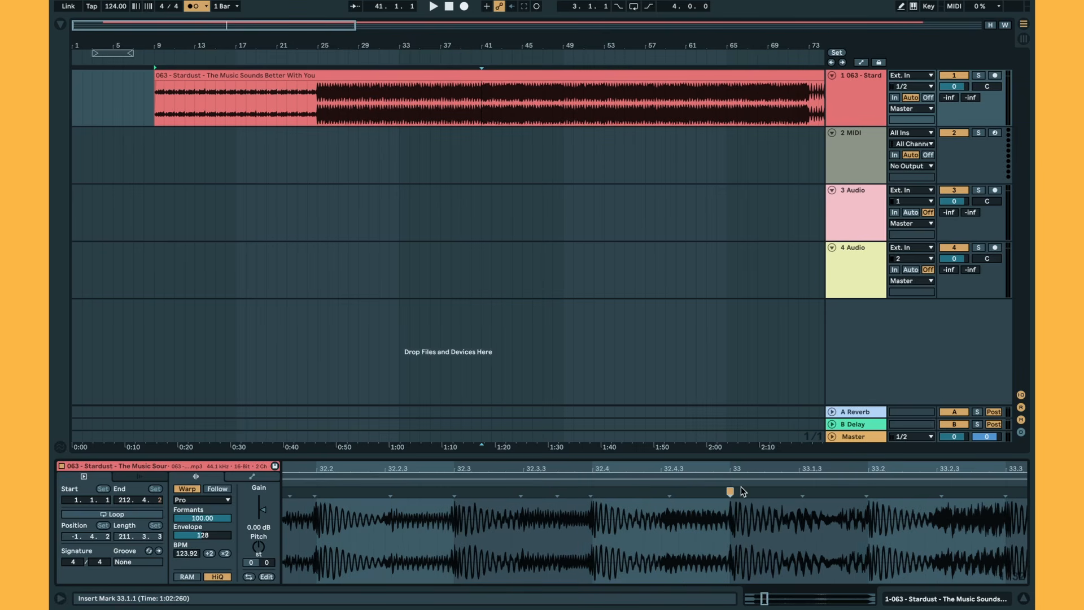
Play back the adjusted clip and zoom out to view the whole clip.
{"action": "left_click_drag", "start_coordinate": [743, 463], "coordinate": [741, 466]}
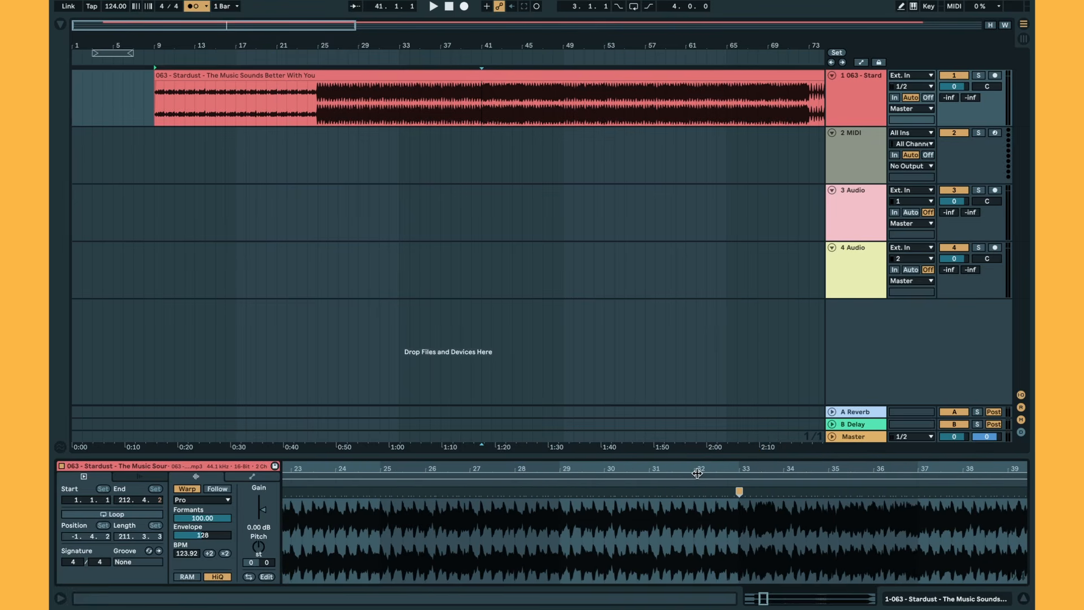
{"action": "key", "text": "space"}
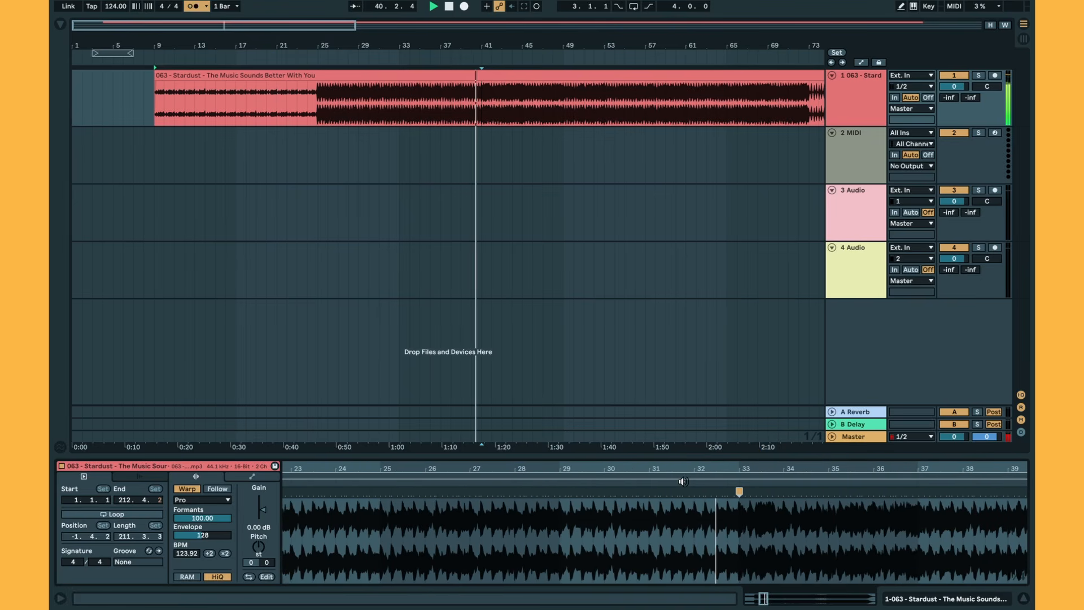
{"action": "left_click", "coordinate": [790, 466]}
{"action": "left_click_drag", "start_coordinate": [789, 465], "coordinate": [792, 466]}
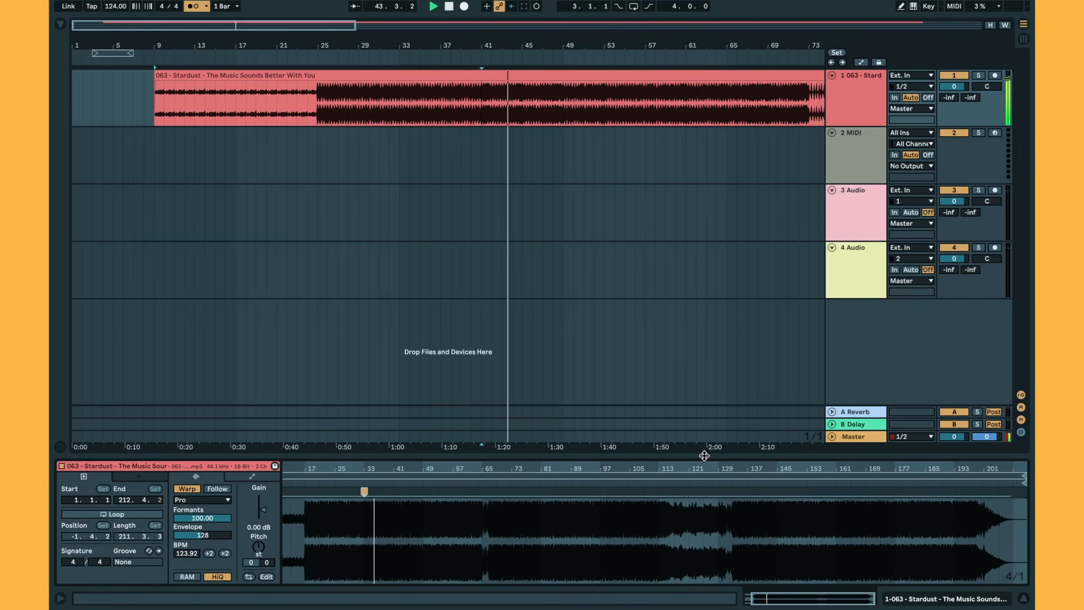
Jump to bar 120 and drag a warp marker near bar 113 onto the grid.
{"action": "mouse_move", "coordinate": [676, 465]}
{"action": "left_mouse_down"}
{"action": "mouse_move", "coordinate": [646, 474]}
{"action": "mouse_move", "coordinate": [693, 464]}
{"action": "left_mouse_up"}
{"action": "left_click", "coordinate": [600, 481]}
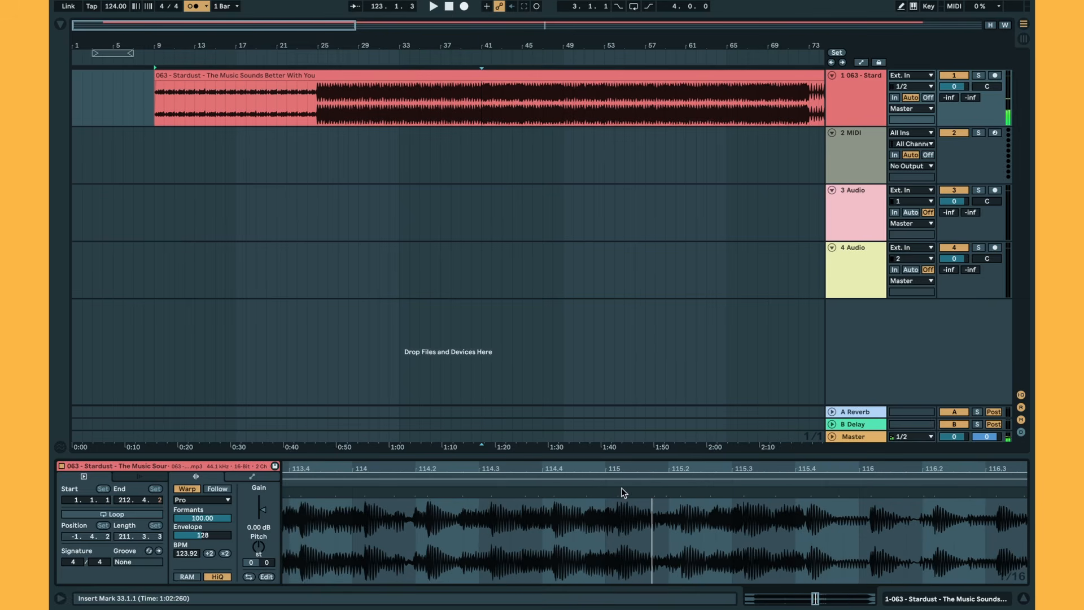
{"action": "mouse_move", "coordinate": [617, 488]}
{"action": "left_mouse_down"}
{"action": "mouse_move", "coordinate": [606, 489]}
{"action": "mouse_move", "coordinate": [634, 464]}
{"action": "mouse_move", "coordinate": [620, 478]}
{"action": "mouse_move", "coordinate": [701, 467]}
{"action": "left_mouse_up"}
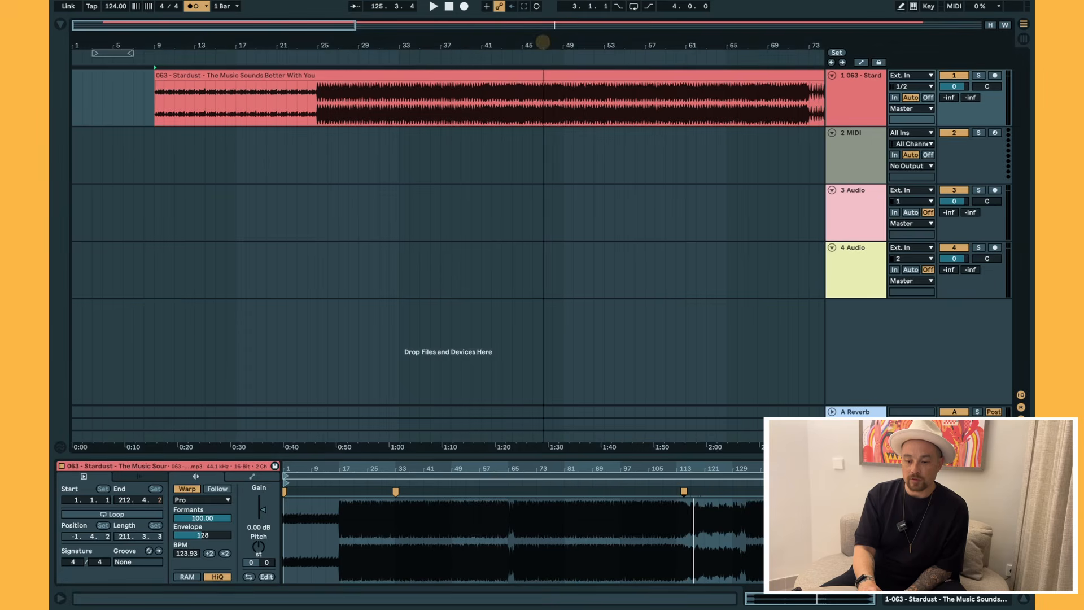
Drag the Music Sounds Better With You clip from bar 9 so it starts at bar 1.
{"action": "left_click_drag", "start_coordinate": [529, 48], "coordinate": [543, 42]}
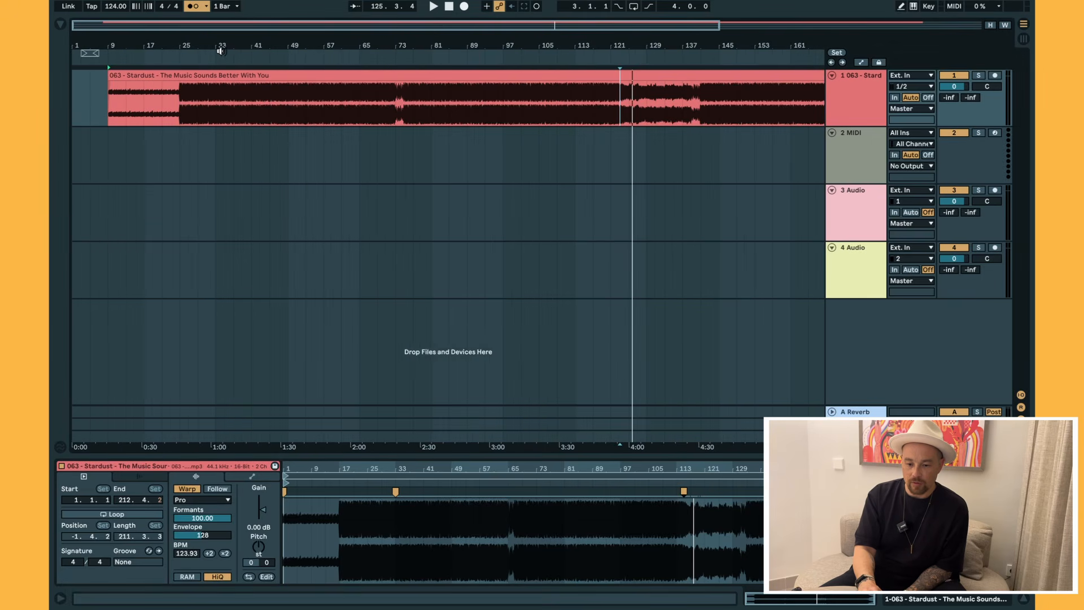
{"action": "left_click_drag", "start_coordinate": [214, 42], "coordinate": [236, 43]}
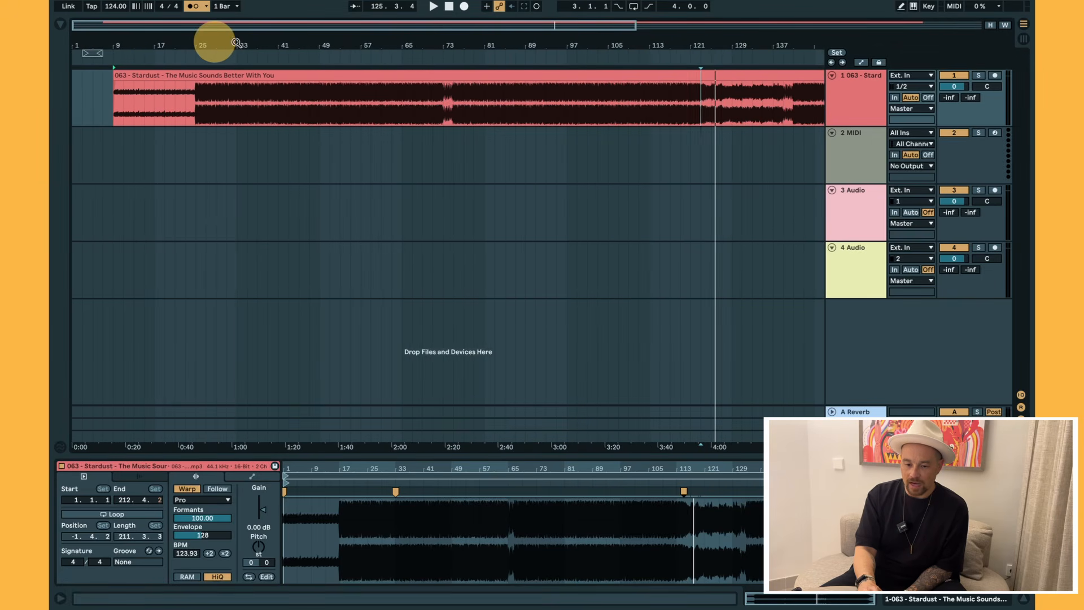
{"action": "left_click", "coordinate": [134, 77]}
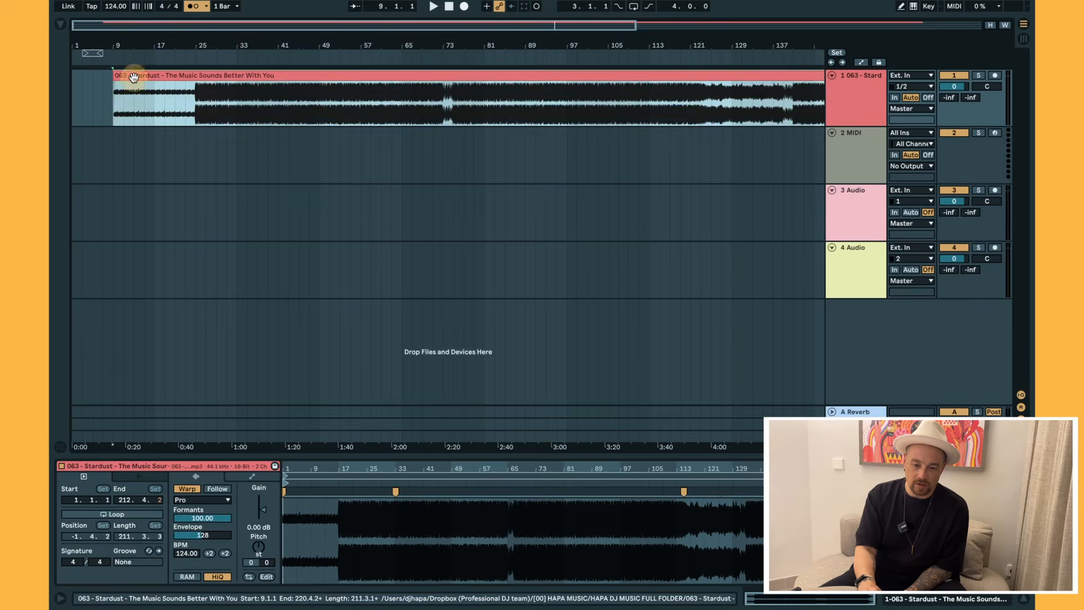
{"action": "left_click_drag", "start_coordinate": [134, 77], "coordinate": [93, 79]}
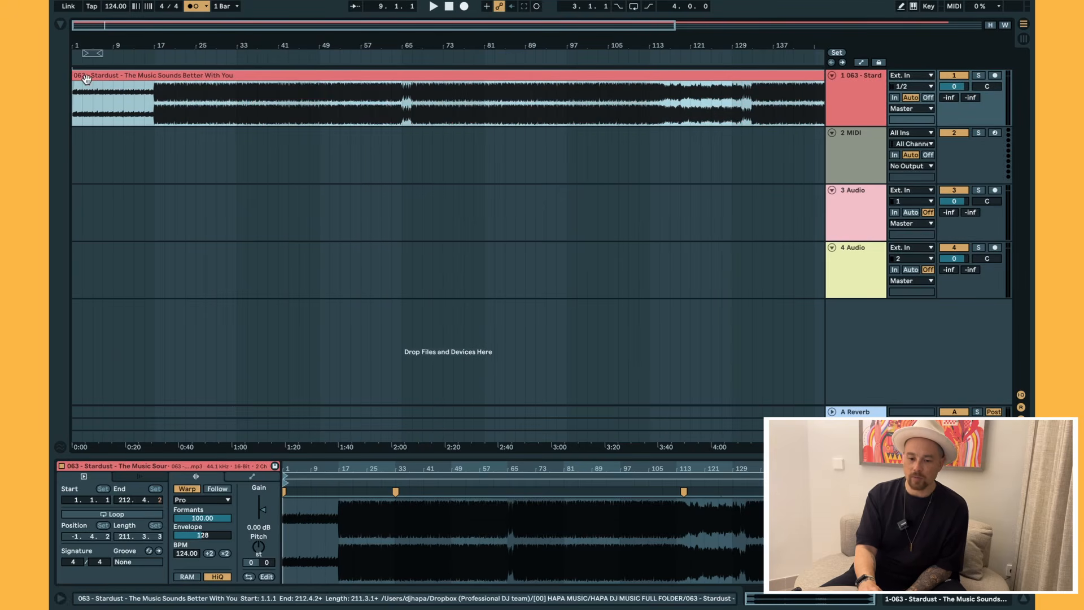
{"action": "left_click", "coordinate": [154, 103]}
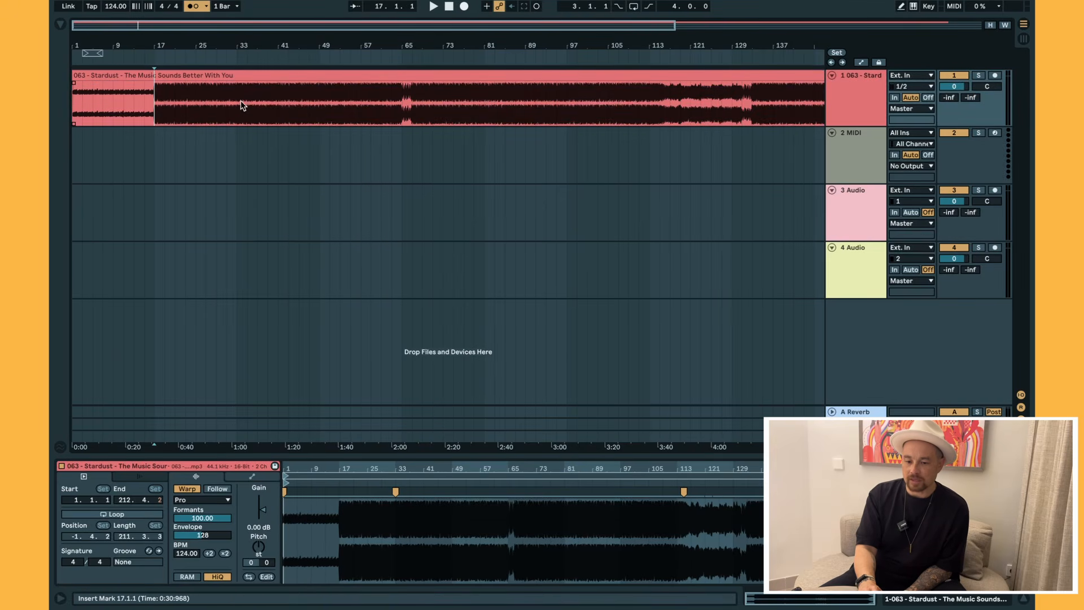
{"action": "left_click", "coordinate": [257, 43]}
{"action": "left_click_drag", "start_coordinate": [257, 43], "coordinate": [257, 43]}
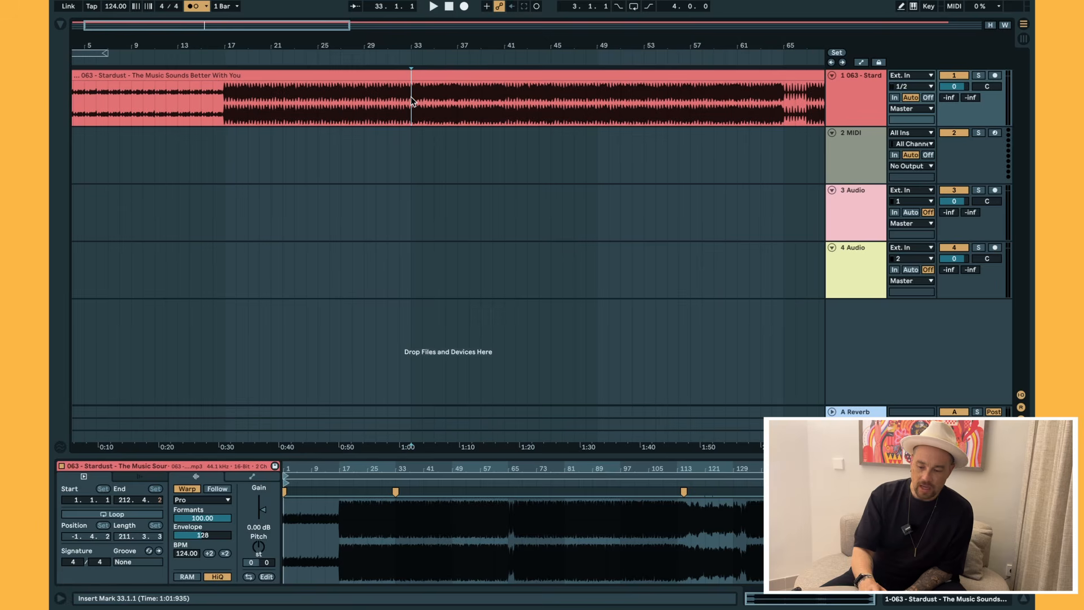
Play from bar 33 and compare it with Serato deck 1's cue at 01:02.3.
{"action": "key", "text": "space"}
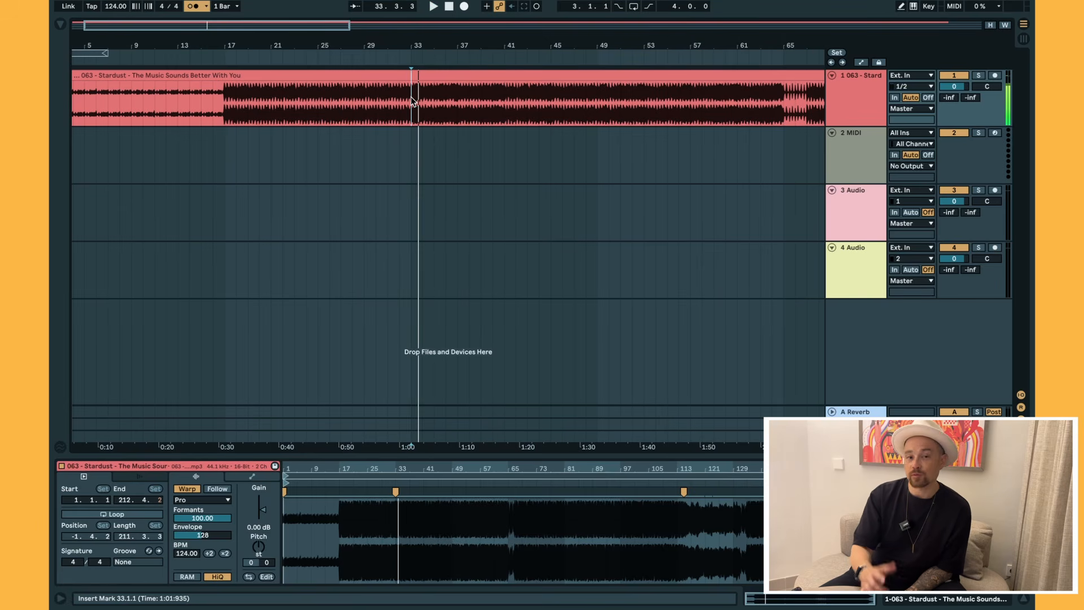
{"action": "key", "text": "ctrl+Left"}
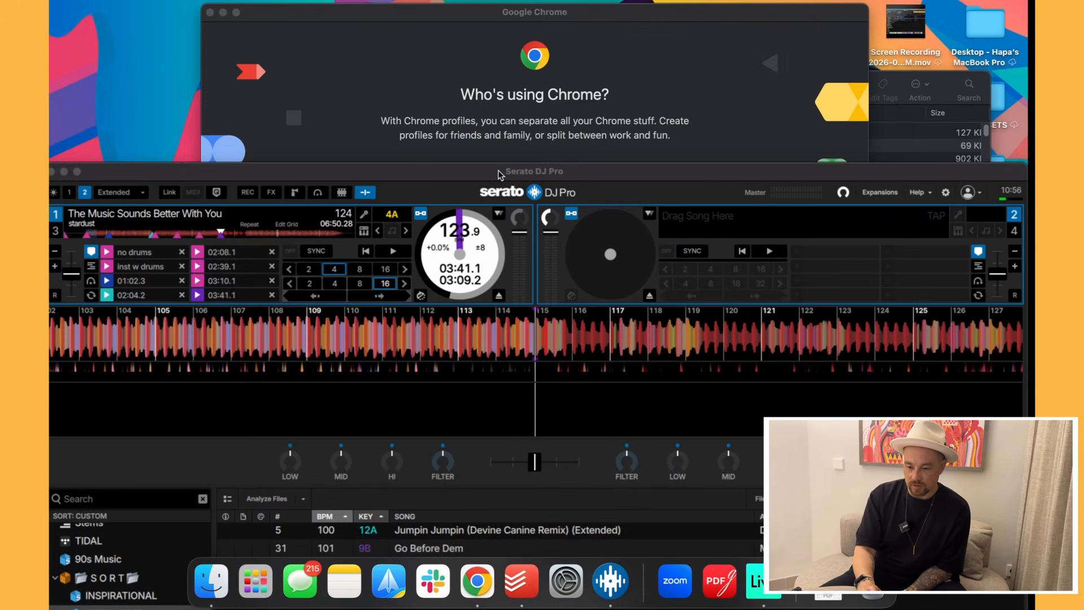
{"action": "left_click_drag", "start_coordinate": [504, 172], "coordinate": [552, 35]}
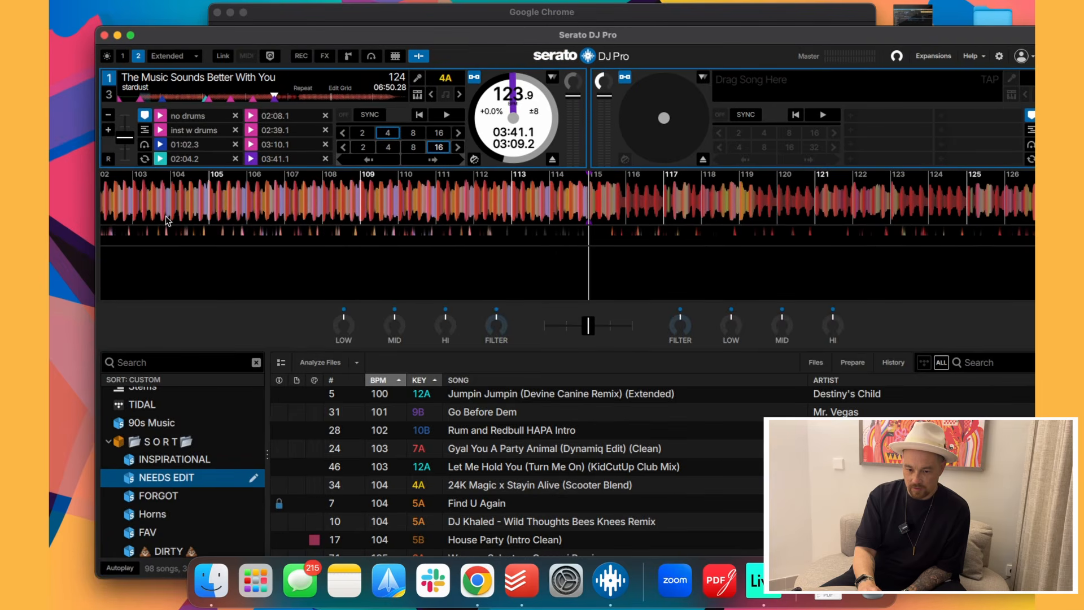
{"action": "left_click", "coordinate": [160, 145]}
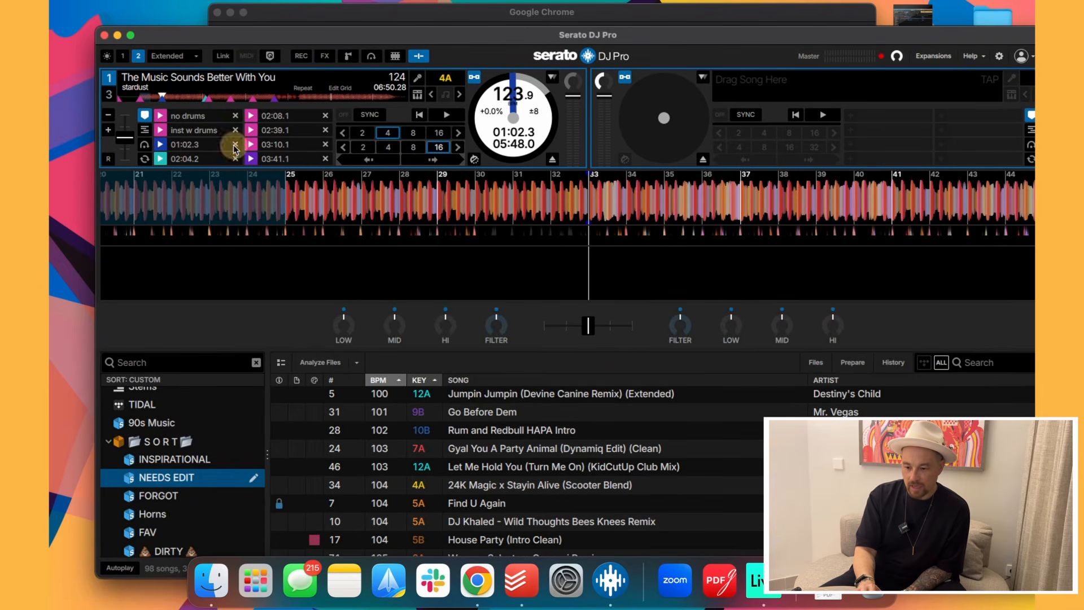
{"action": "key", "text": "ctrl+Right"}
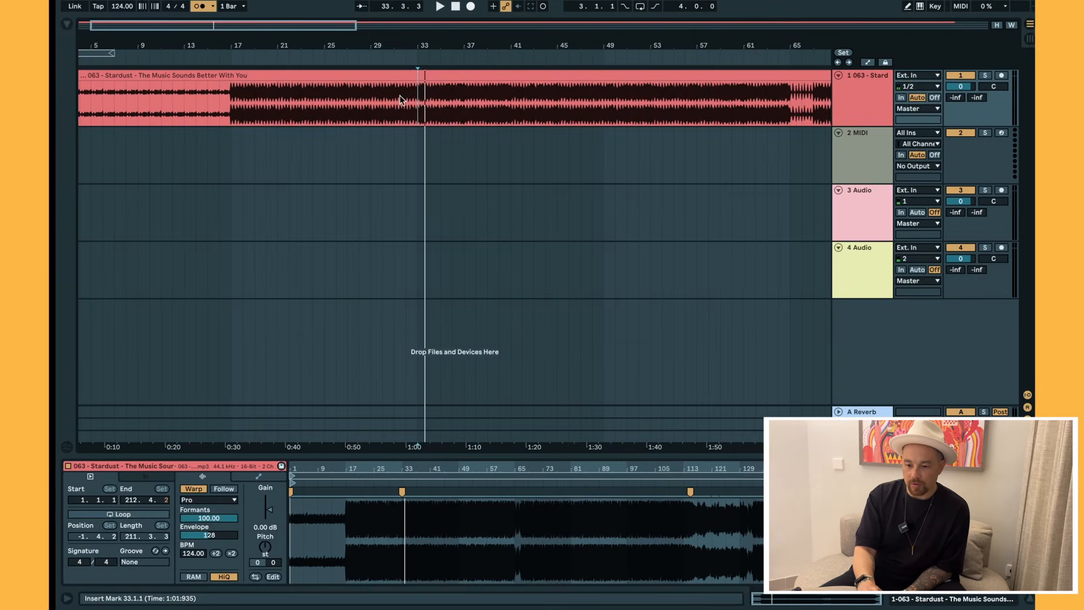
Split the song clip at bar 33, then again at bar 115.
{"action": "left_click", "coordinate": [411, 97]}
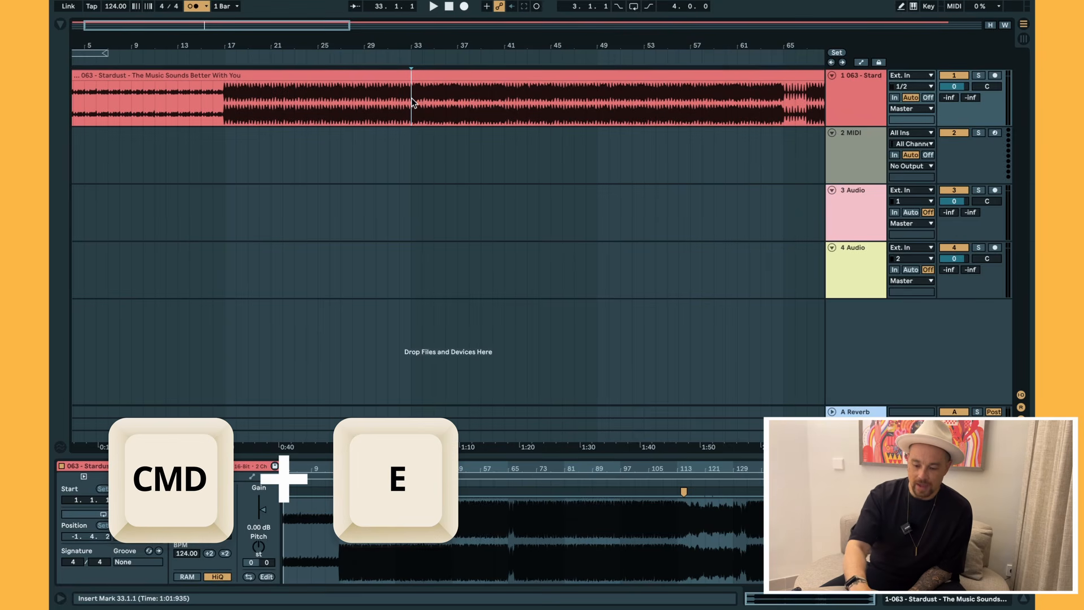
{"action": "key", "text": "super+e"}
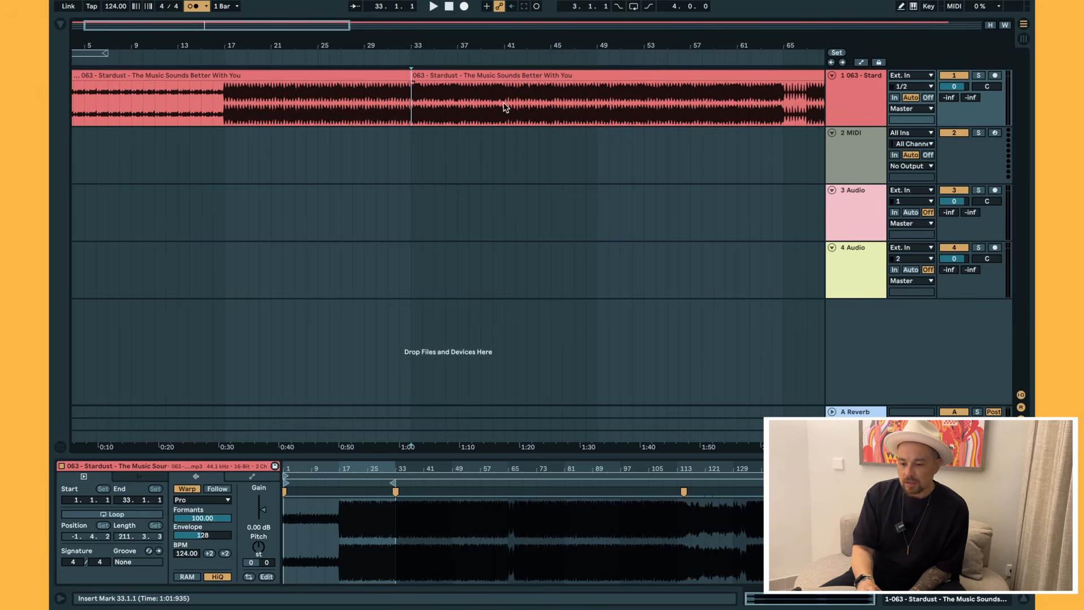
{"action": "left_click_drag", "start_coordinate": [541, 53], "coordinate": [542, 40]}
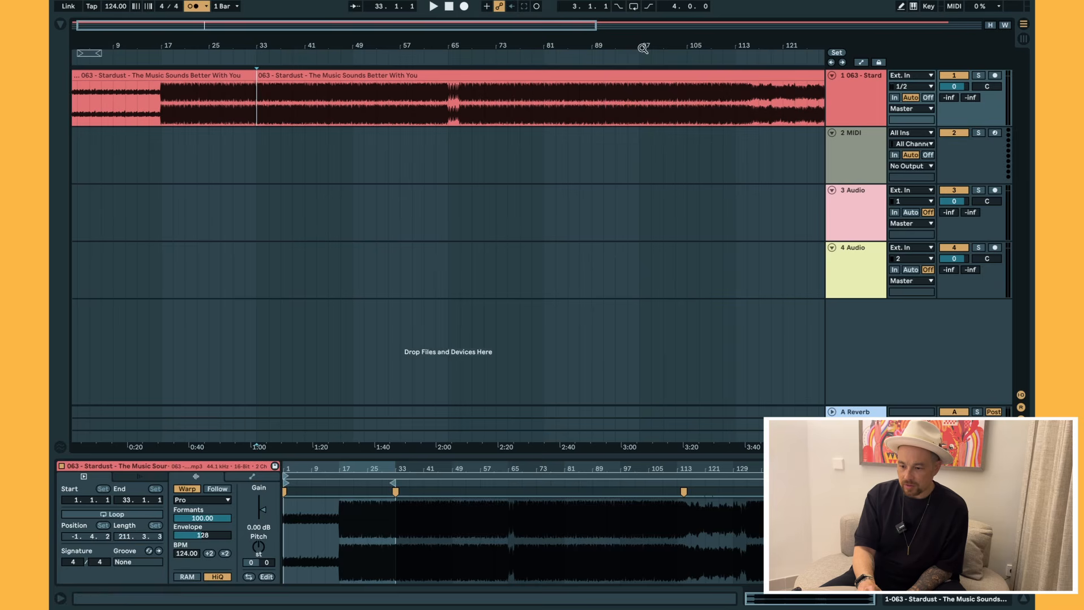
{"action": "left_click_drag", "start_coordinate": [663, 43], "coordinate": [510, 44]}
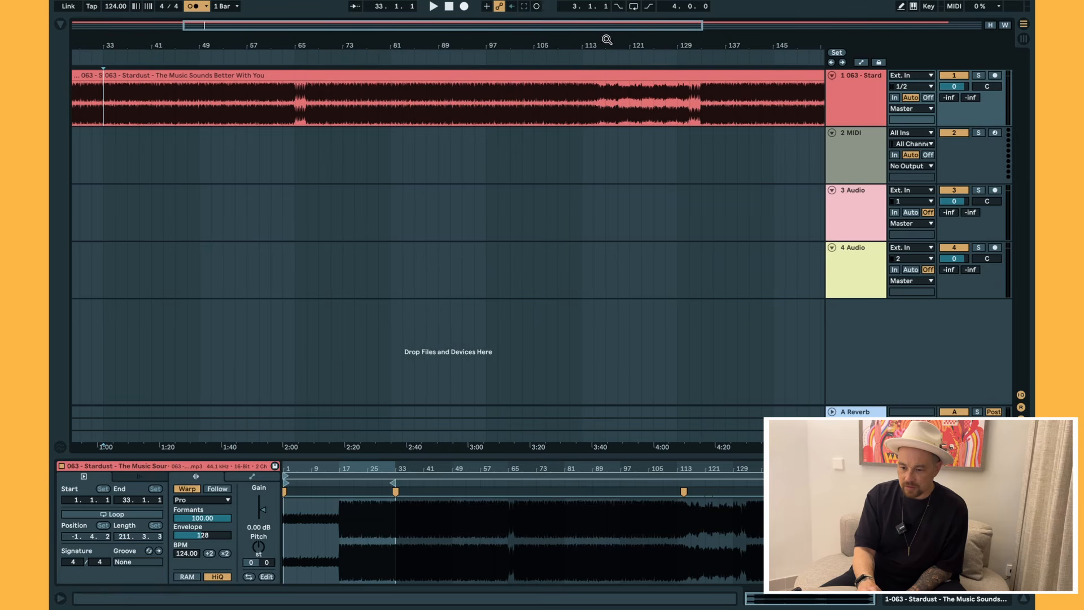
{"action": "left_click_drag", "start_coordinate": [607, 40], "coordinate": [606, 40]}
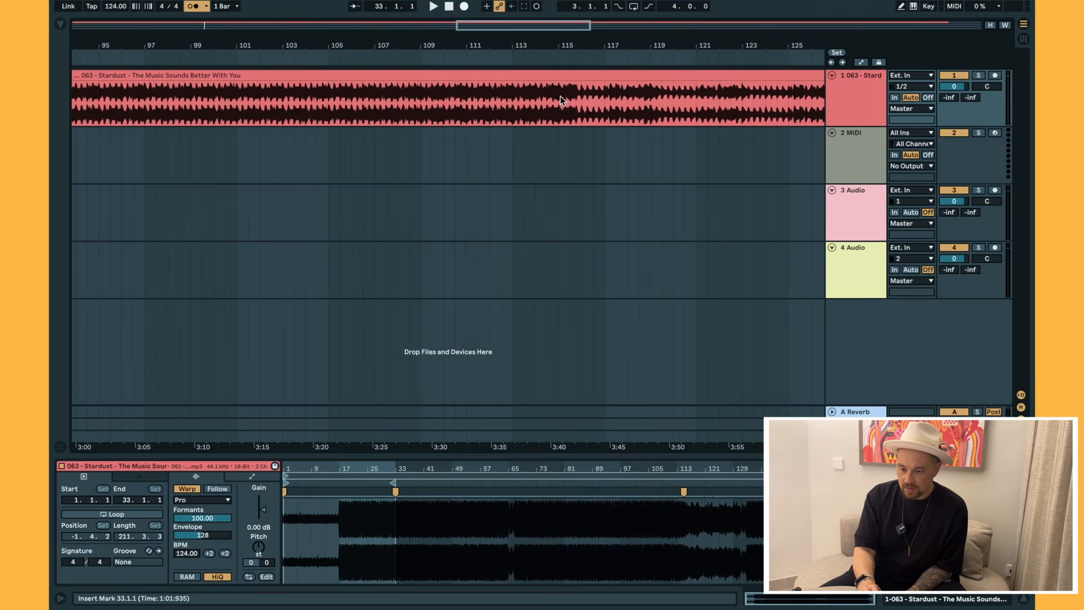
{"action": "left_click", "coordinate": [561, 97]}
{"action": "key", "text": "space"}
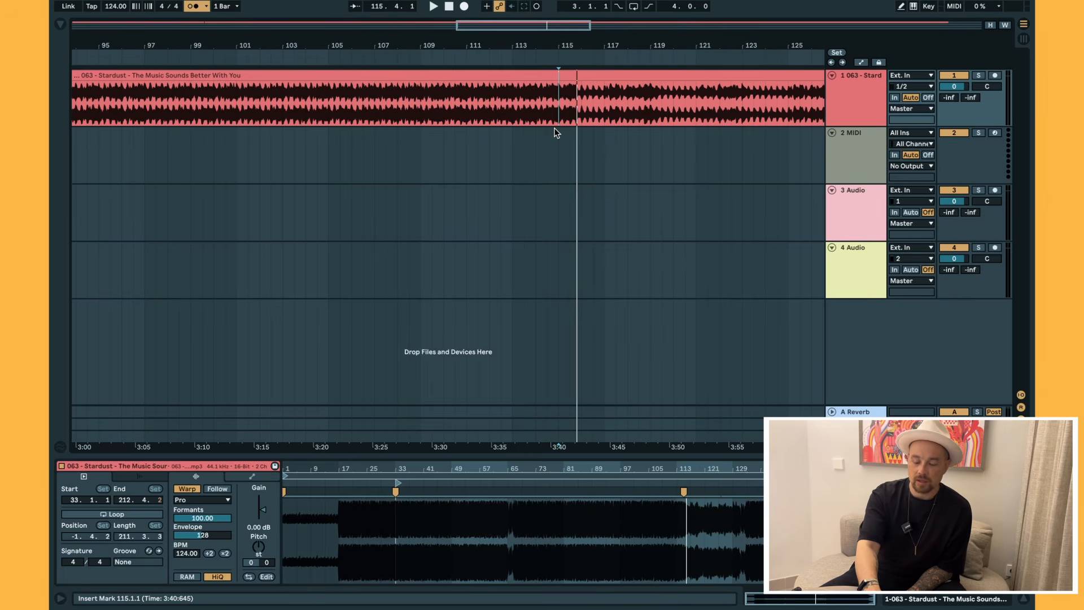
{"action": "key", "text": "ctrl+e"}
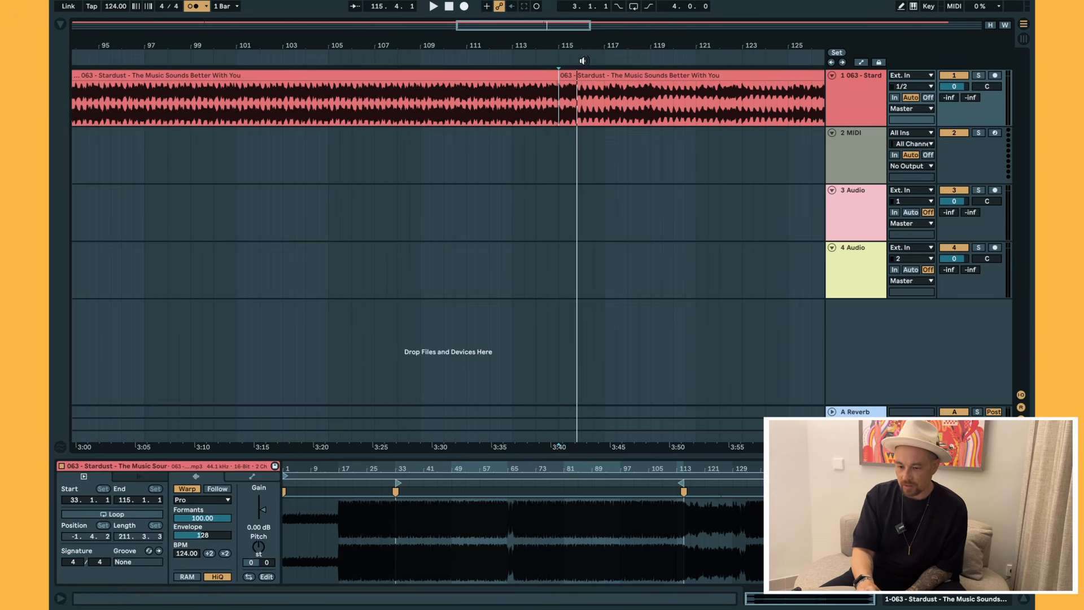
Zoom out and check the three resulting clips by selecting each one.
{"action": "left_click_drag", "start_coordinate": [616, 41], "coordinate": [615, 39]}
{"action": "left_click", "coordinate": [649, 77]}
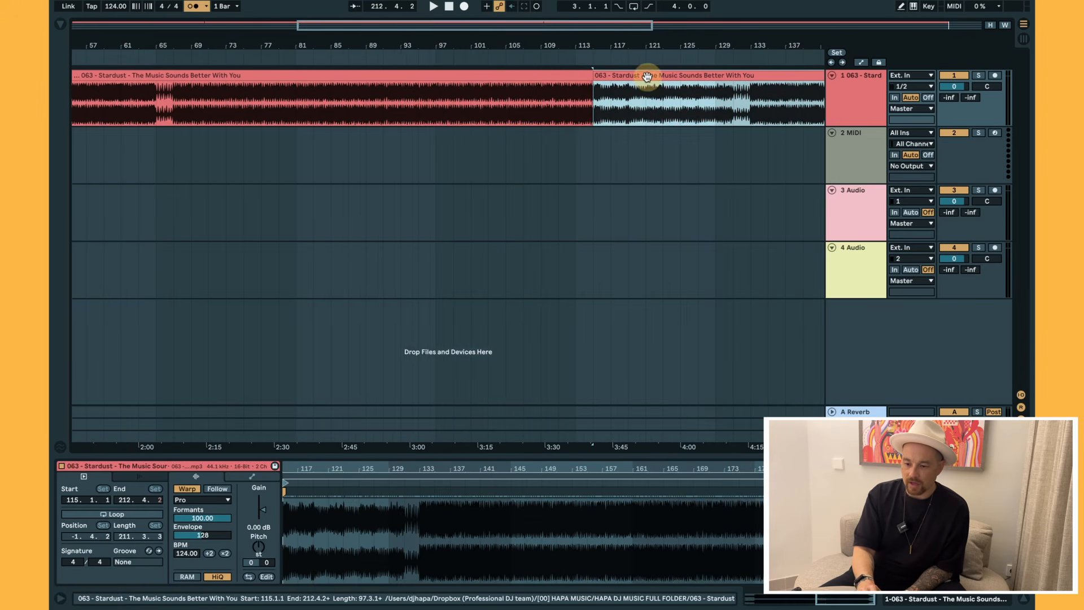
{"action": "left_click", "coordinate": [448, 76]}
{"action": "left_click_drag", "start_coordinate": [497, 49], "coordinate": [497, 42]}
{"action": "left_click", "coordinate": [179, 74]}
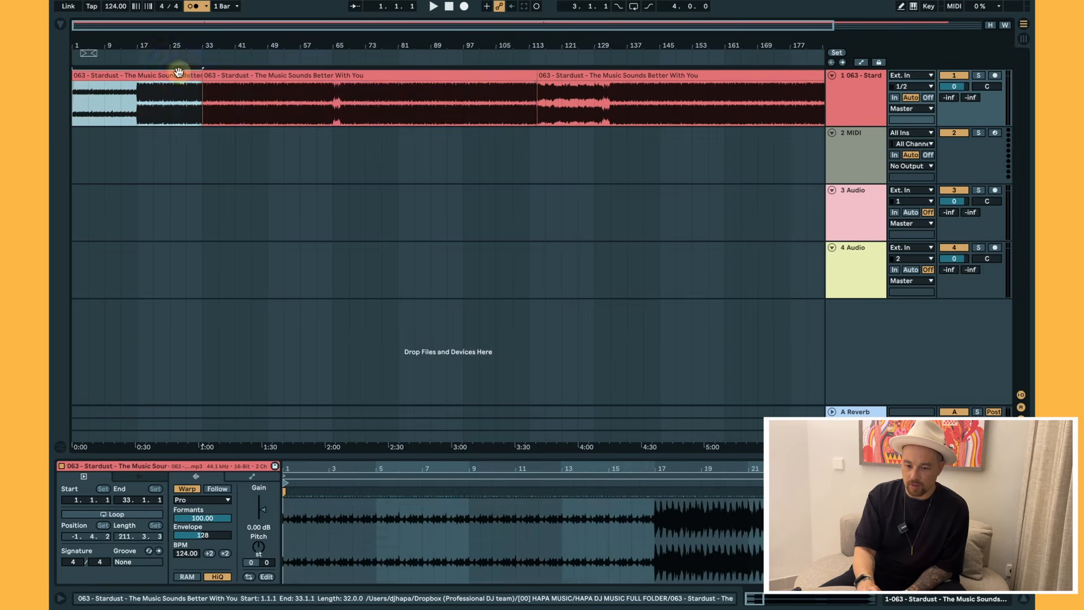
{"action": "left_click", "coordinate": [306, 74]}
{"action": "left_click", "coordinate": [596, 75]}
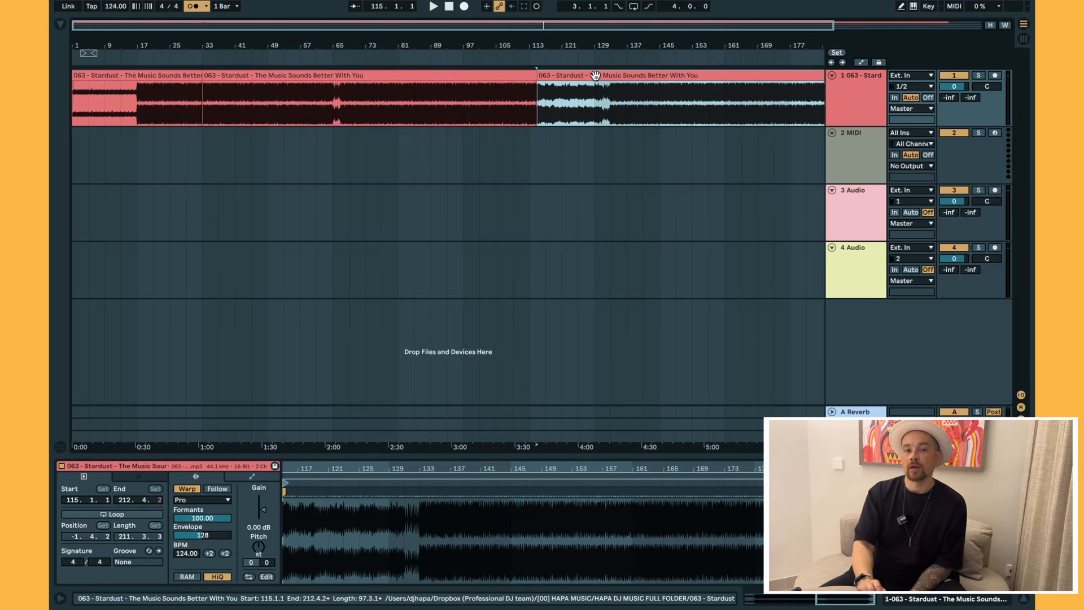
Remove the bars 33–115 clip with Delete Time so the gap closes and the song ends near bar 129.
{"action": "left_click", "coordinate": [491, 75]}
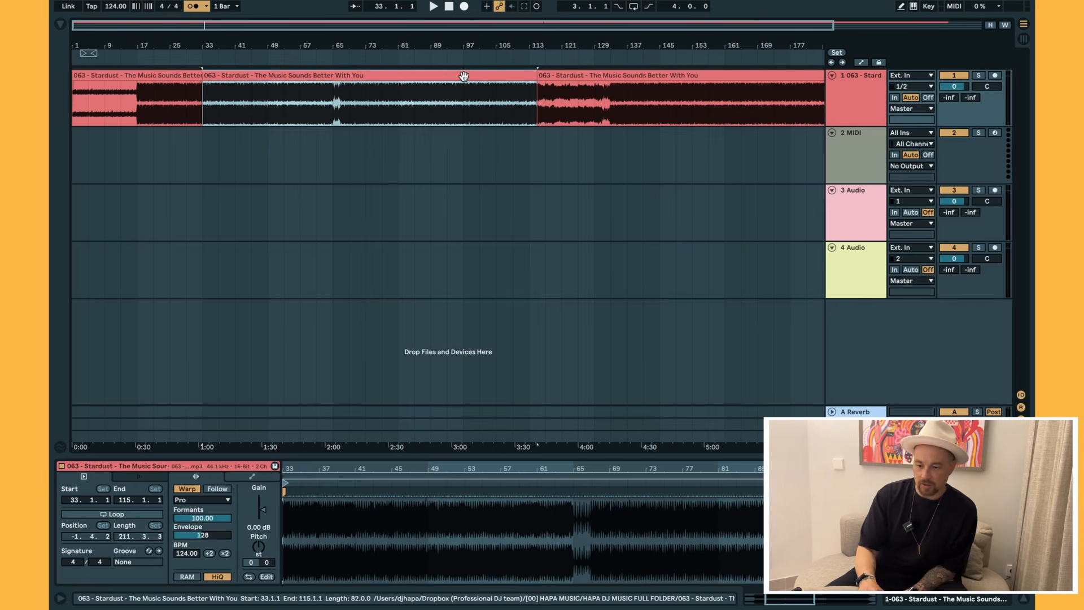
{"action": "left_click_drag", "start_coordinate": [457, 44], "coordinate": [457, 37]}
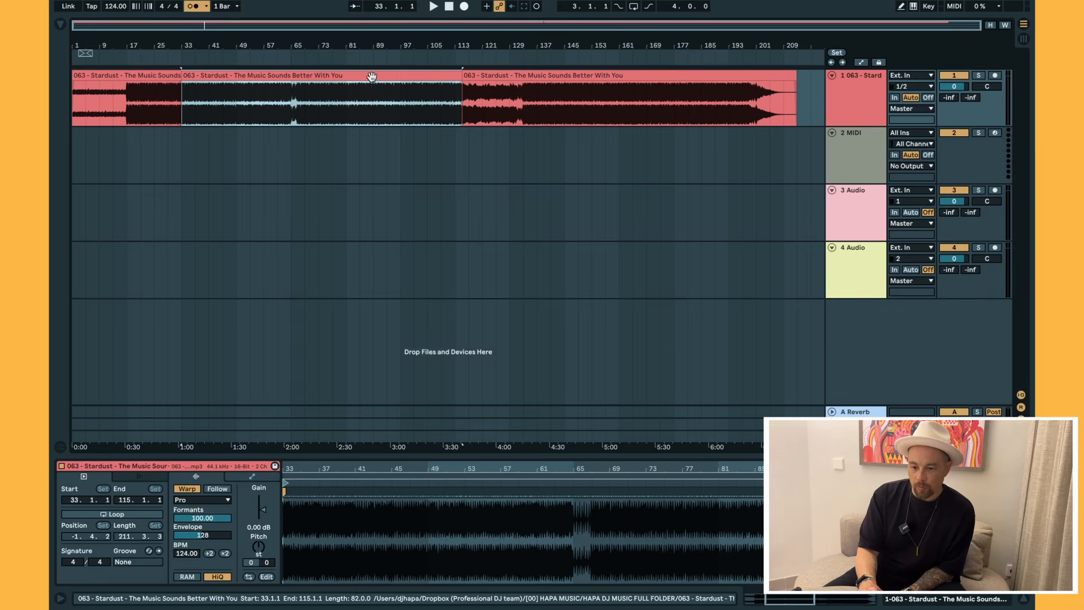
{"action": "key", "text": "Delete"}
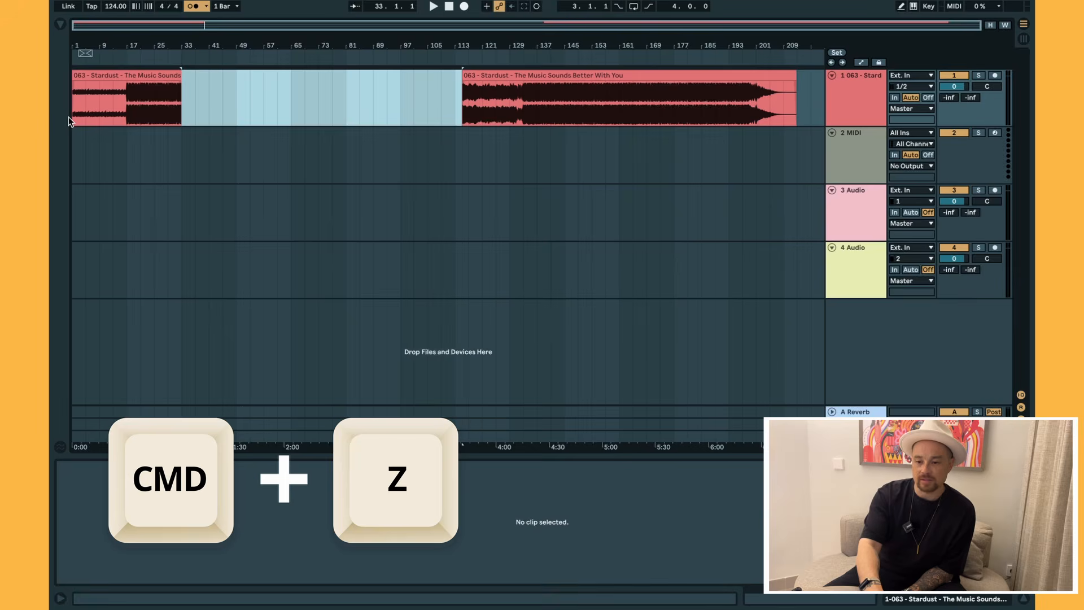
{"action": "key", "text": "super+z"}
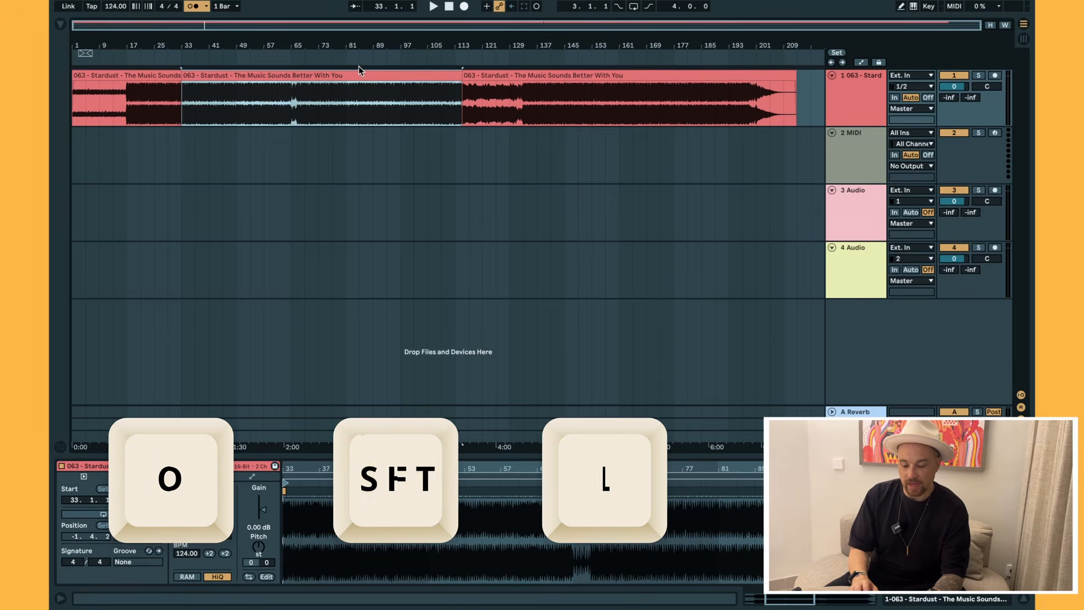
{"action": "key", "text": "super+shift+BackSpace"}
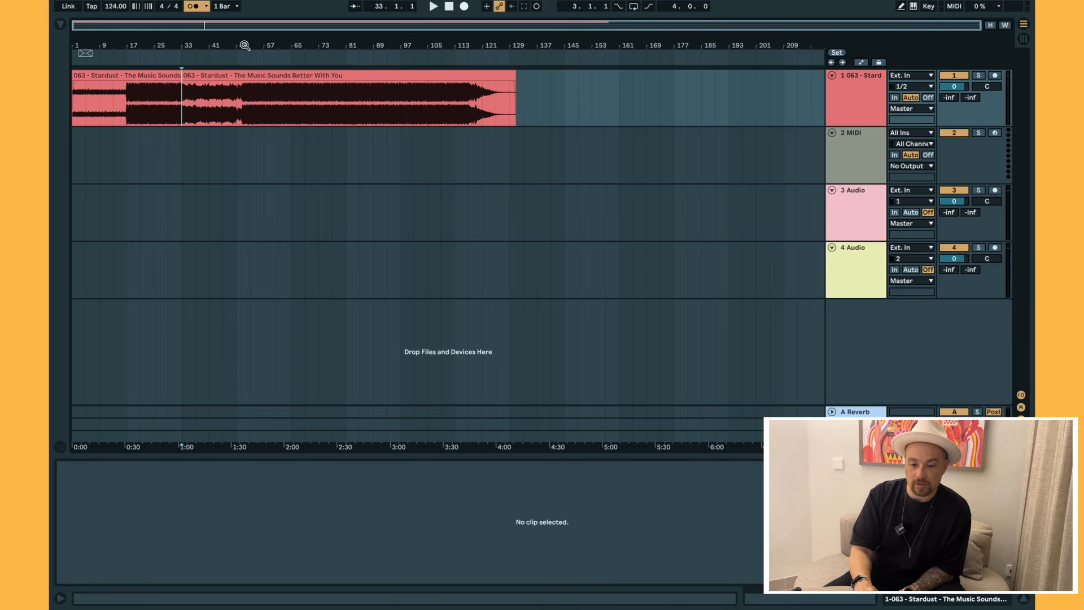
Audition the edit from around bar 29 past the bar 33 join.
{"action": "left_click_drag", "start_coordinate": [181, 42], "coordinate": [178, 40]}
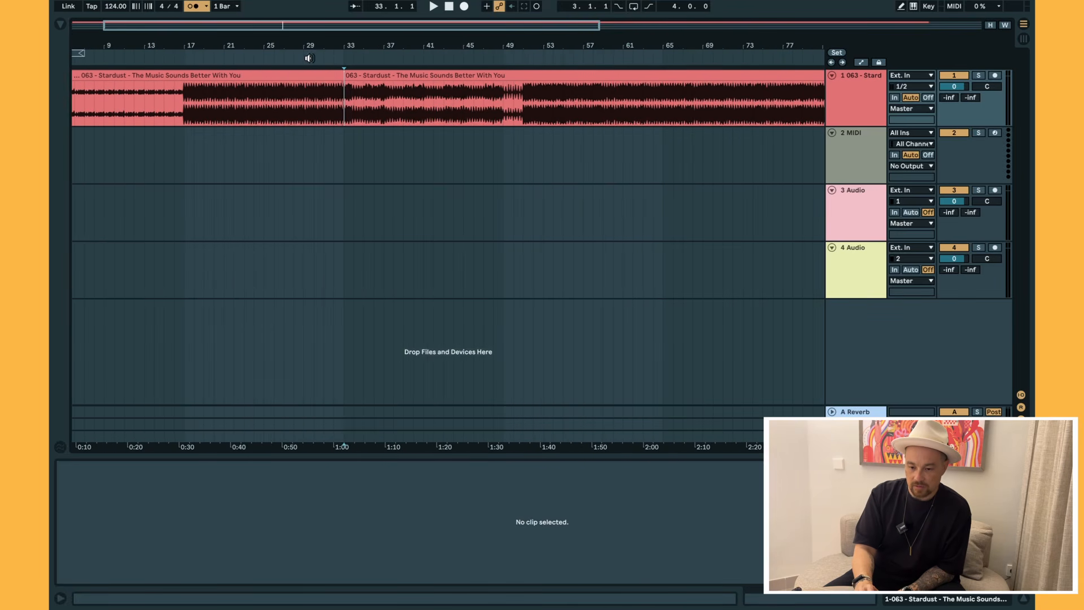
{"action": "left_click", "coordinate": [310, 57]}
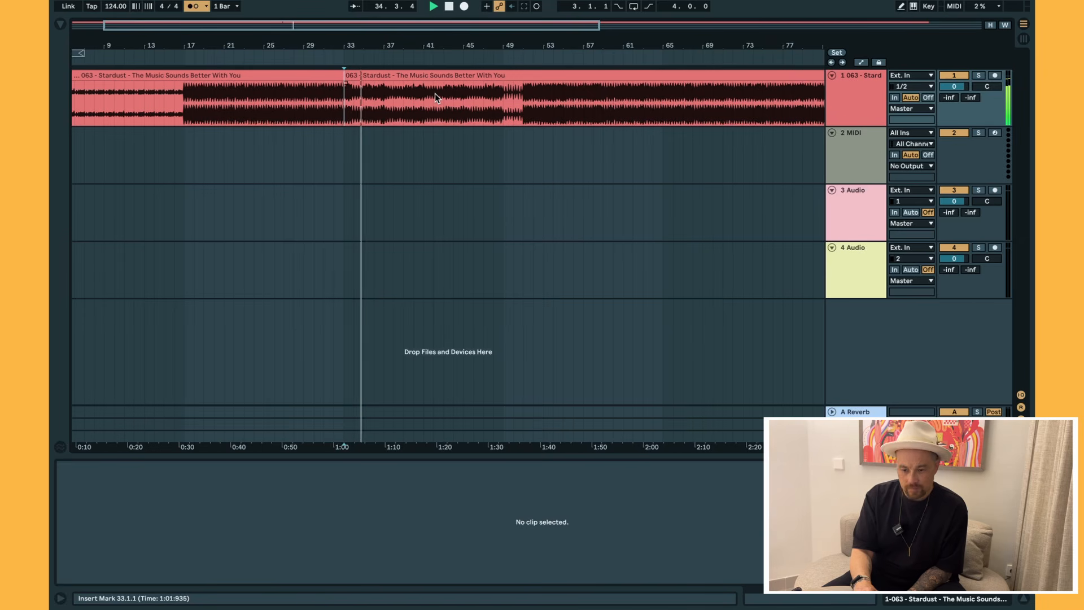
{"action": "left_click", "coordinate": [494, 59]}
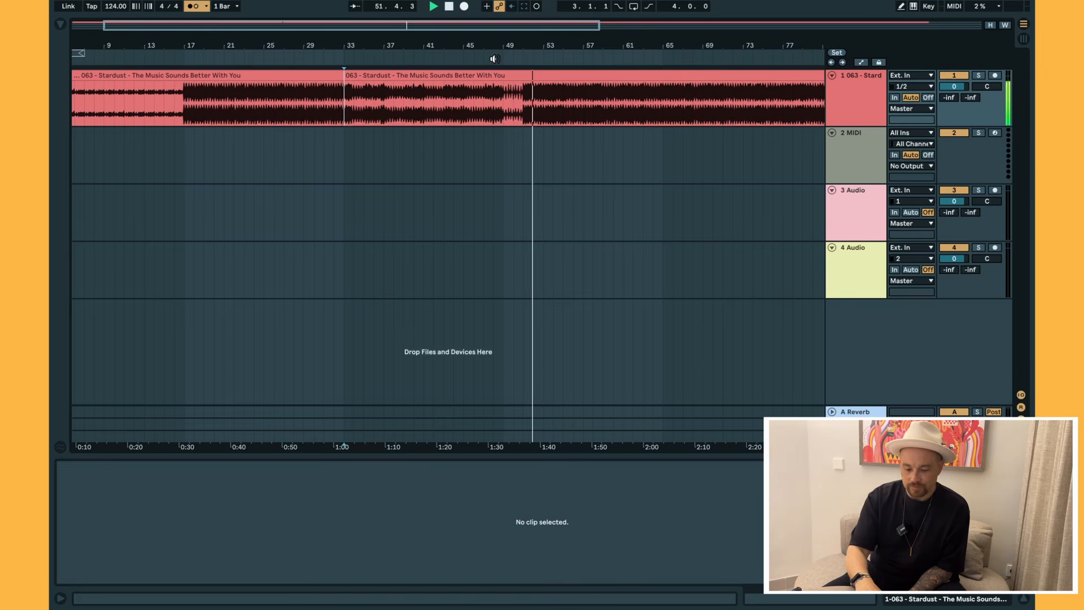
{"action": "key", "text": "space"}
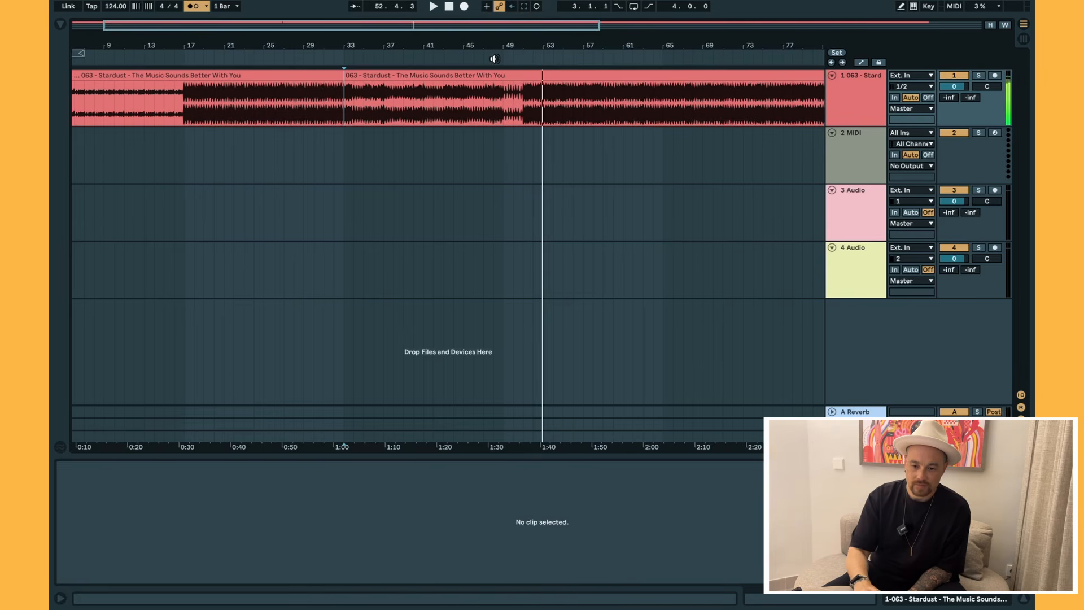
Turn off the metronome and zoom out to fit the whole edited song.
{"action": "left_click", "coordinate": [193, 6]}
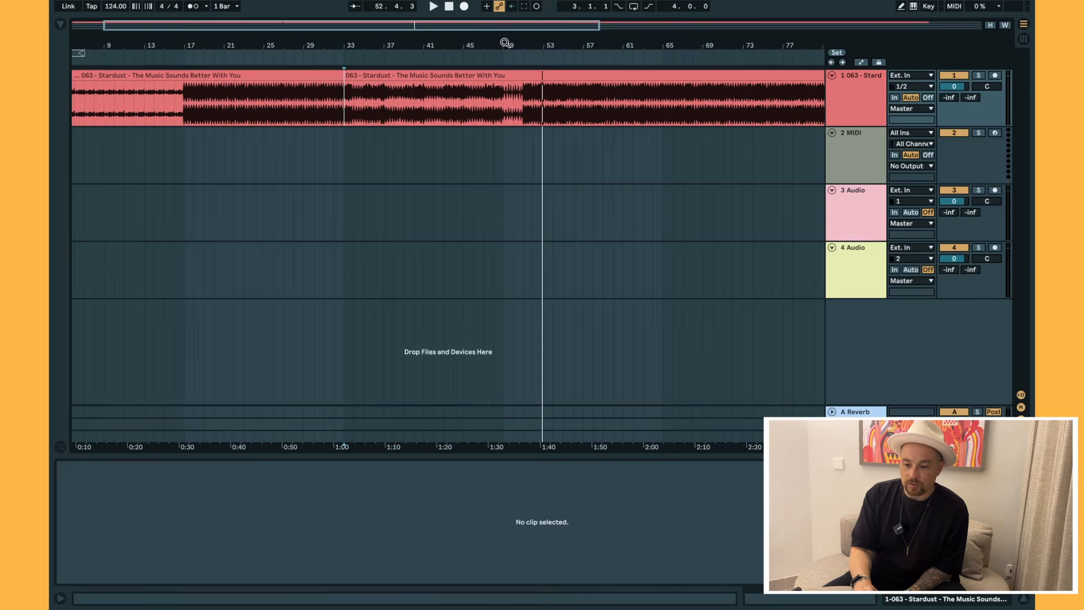
{"action": "left_click_drag", "start_coordinate": [503, 41], "coordinate": [504, 36]}
{"action": "left_click", "coordinate": [372, 176]}
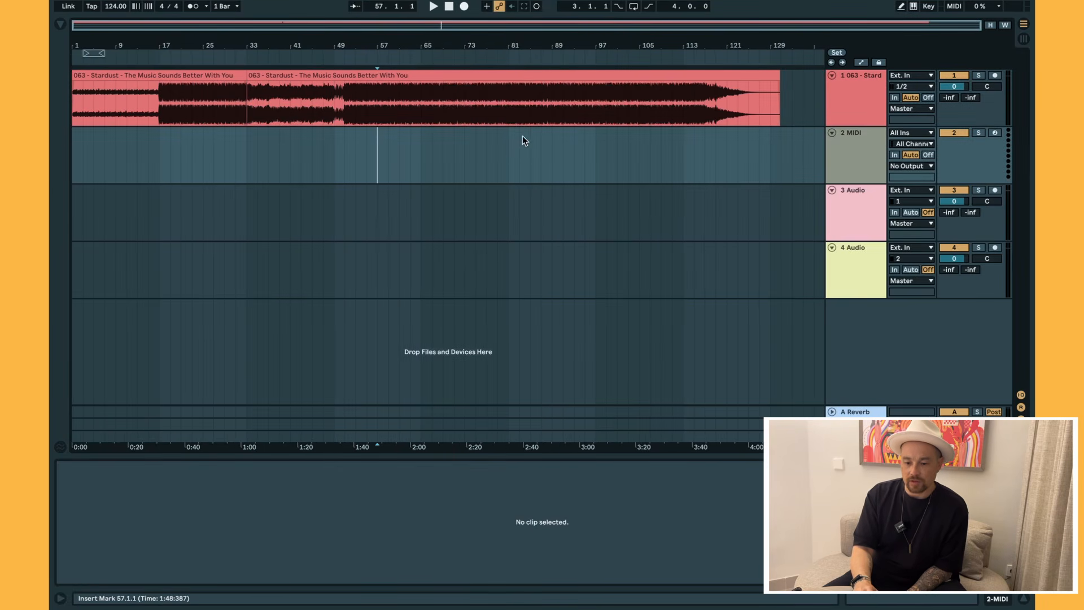
Select all clips in the arrangement with Ctrl+A.
{"action": "key", "text": "ctrl+a"}
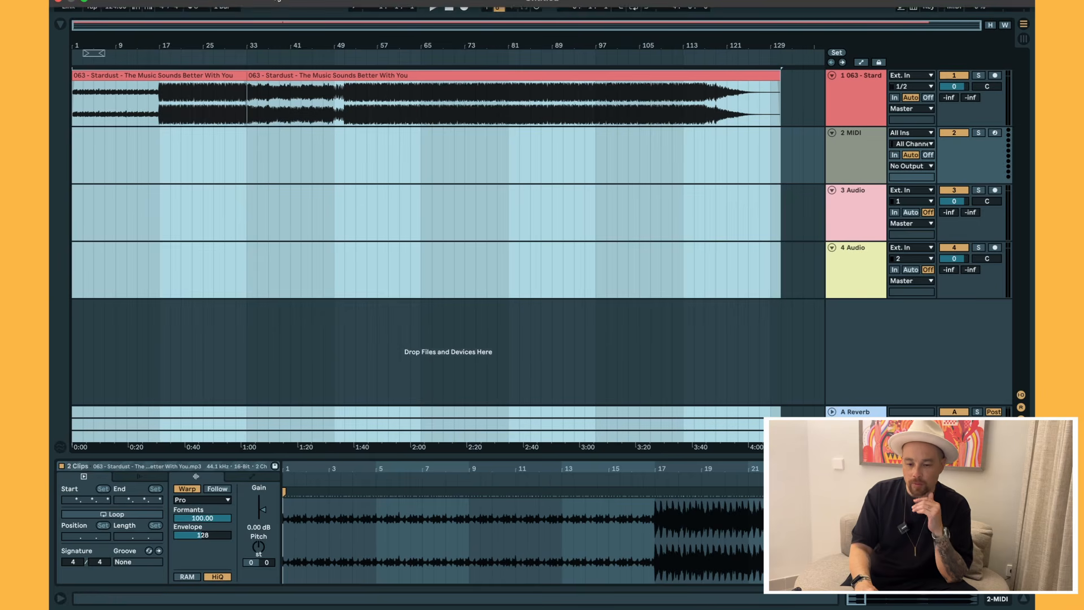
{"action": "left_click", "coordinate": [117, 1]}
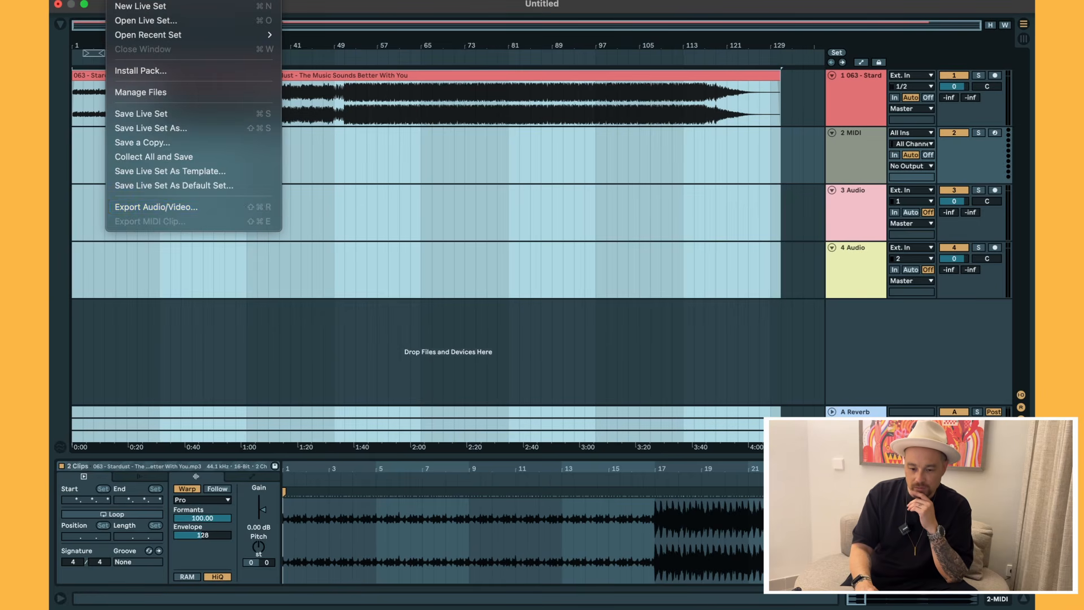
Export the edit as a CBR 320 MP3 named 'Music Sounds Better HAPA SHORT EDIT' into Downloads.
{"action": "left_click", "coordinate": [167, 210]}
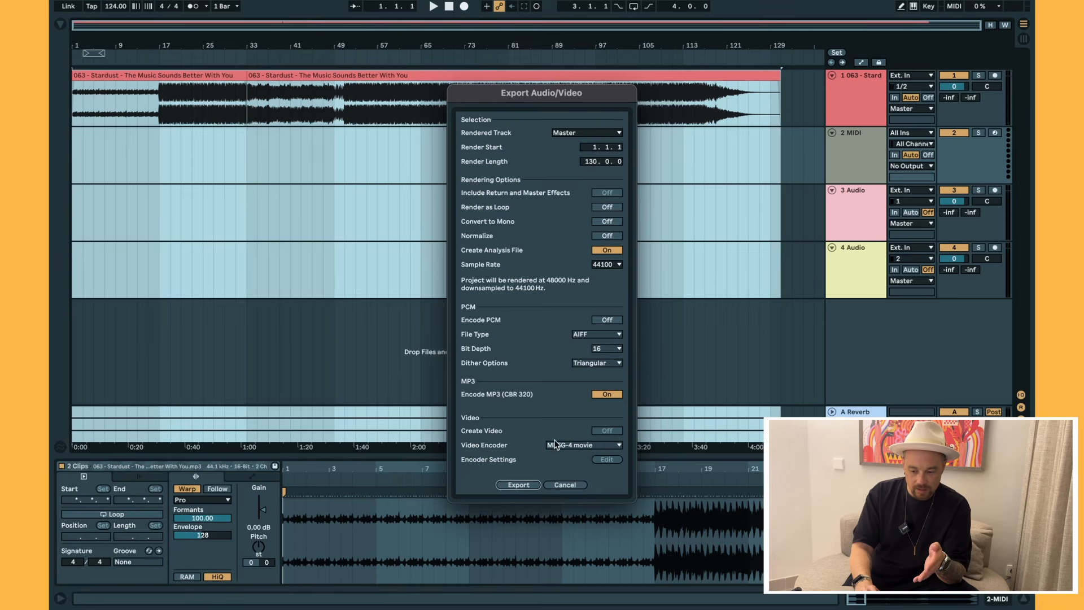
{"action": "left_click", "coordinate": [519, 485]}
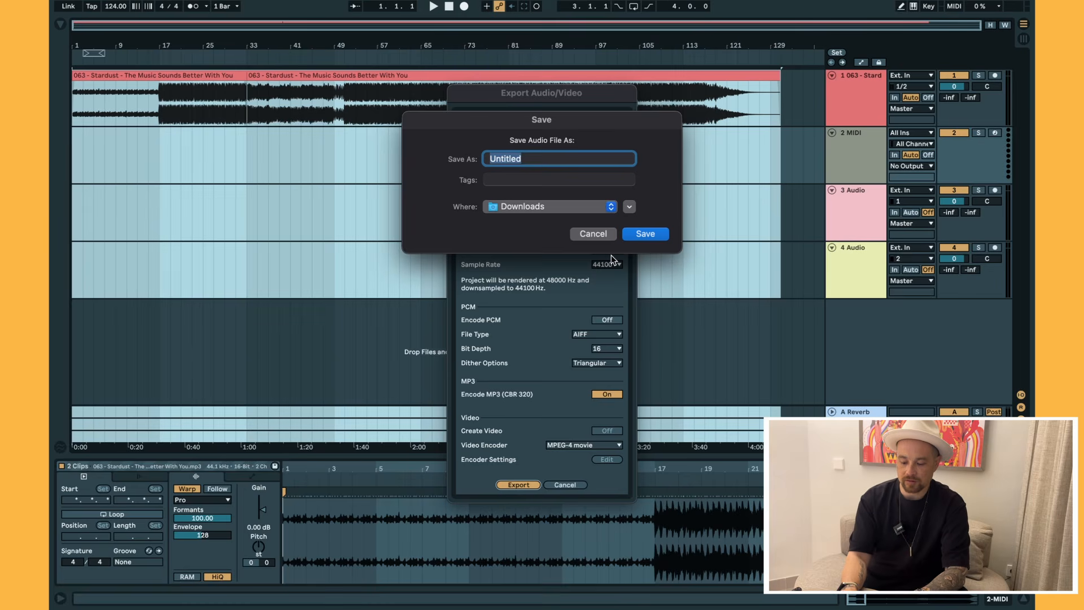
{"action": "type", "text": "Music Sound"}
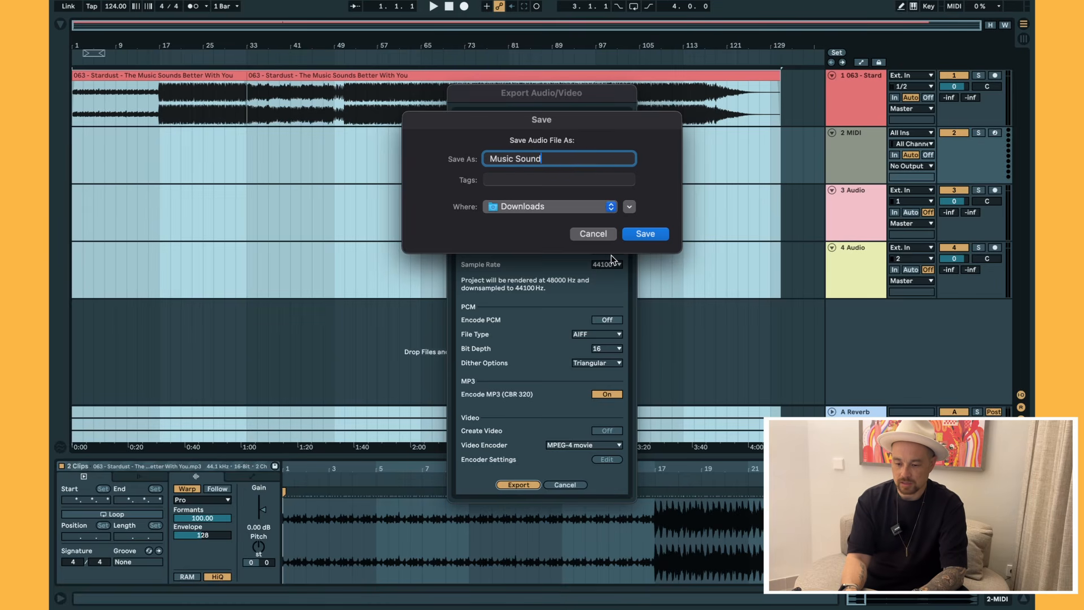
{"action": "type", "text": "s Better HAPA S"}
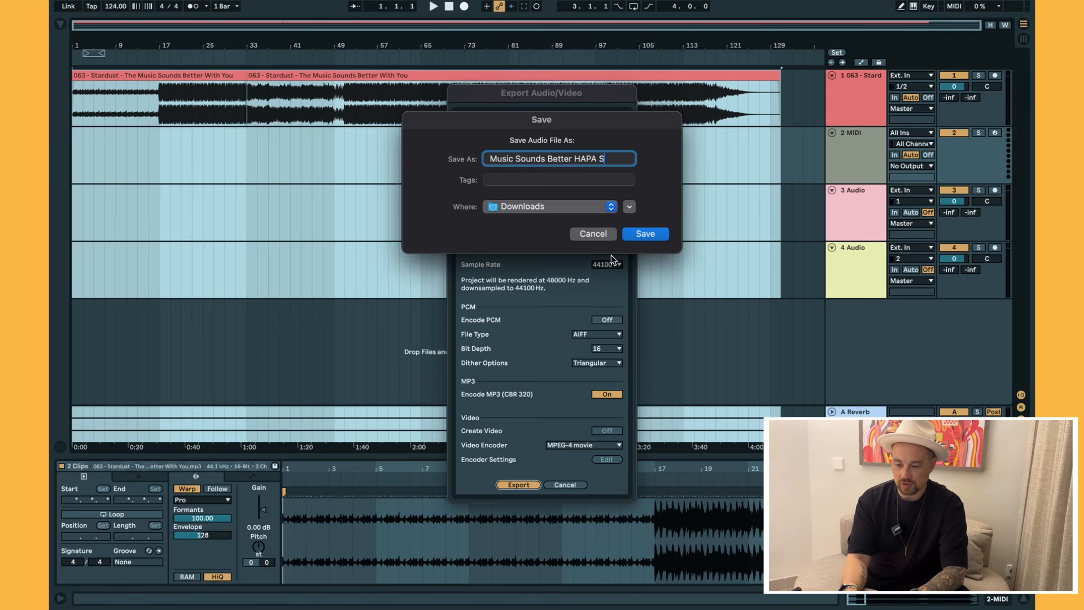
{"action": "type", "text": "HORT EDIT"}
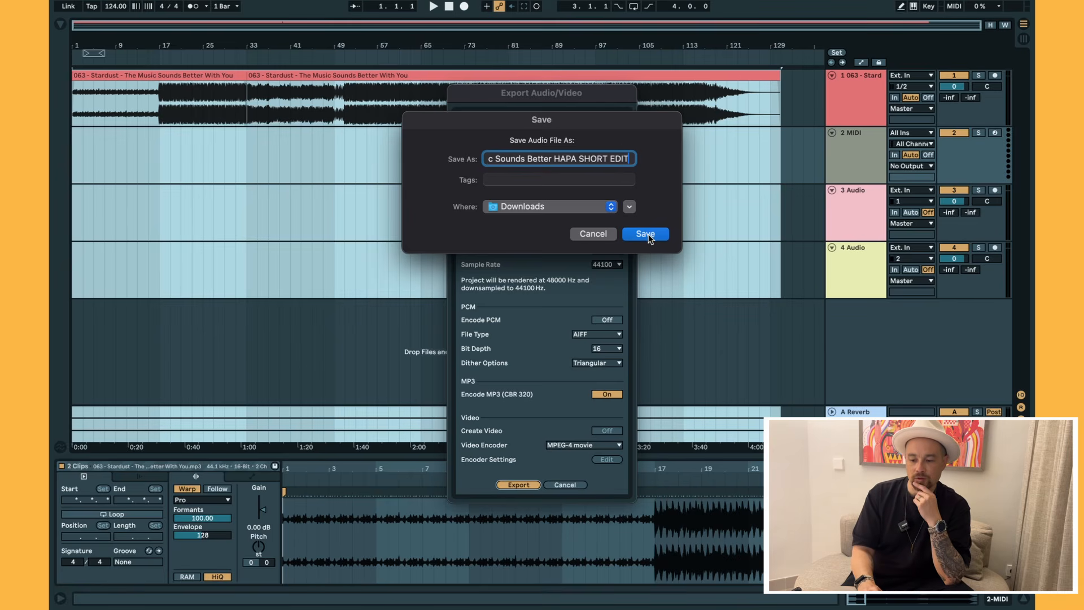
{"action": "left_click", "coordinate": [648, 233]}
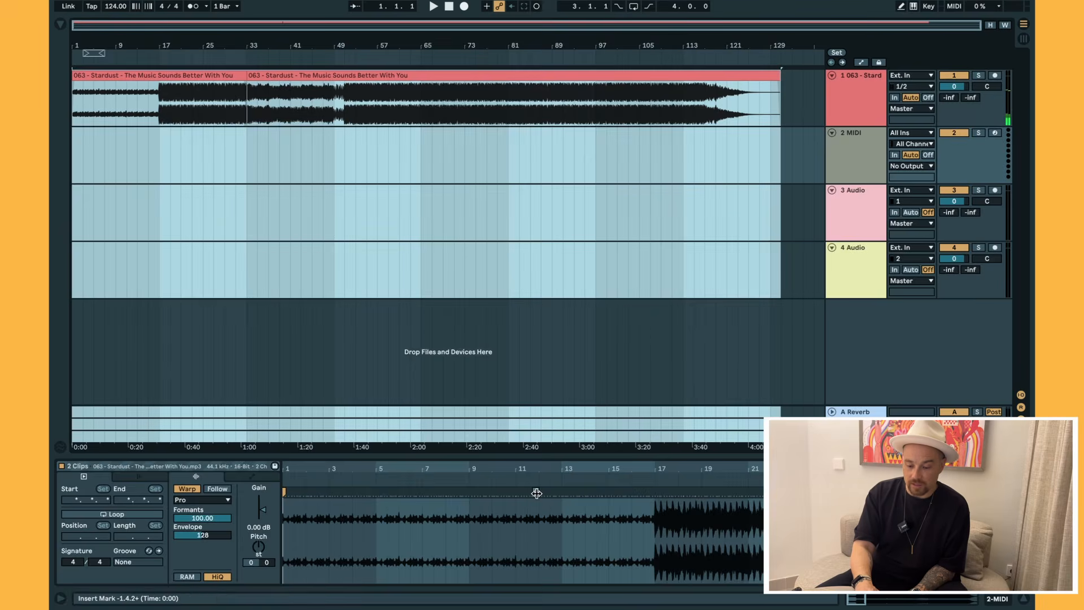
{"action": "key", "text": "ctrl+Up"}
Move the SHORT EDIT mp3 from Downloads into HAPA DJ MUSIC FULL FOLDER.
{"action": "left_click", "coordinate": [198, 578]}
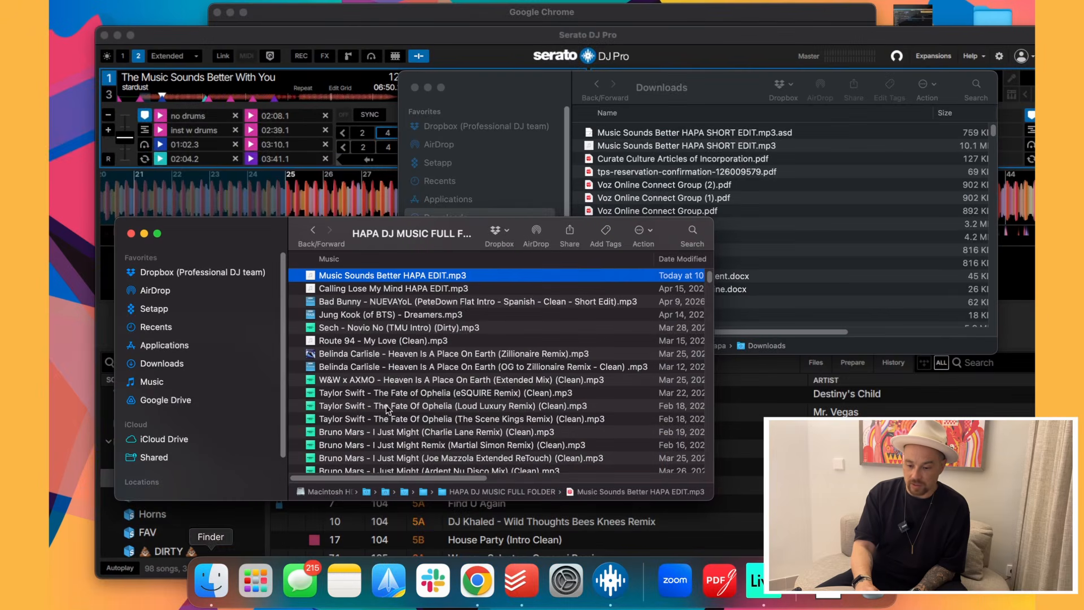
{"action": "key", "text": "super+n"}
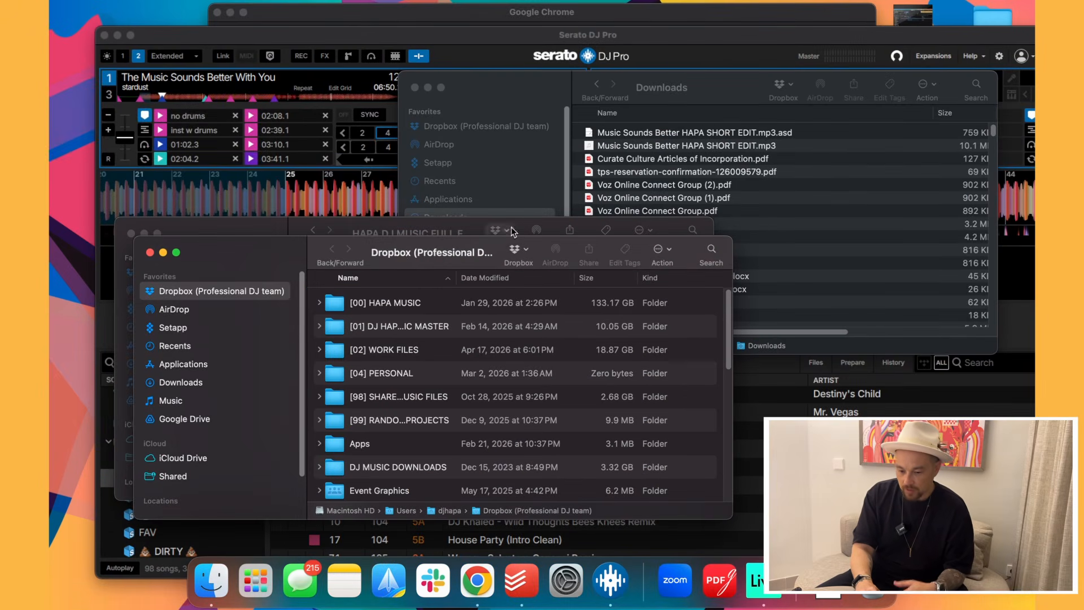
{"action": "left_click_drag", "start_coordinate": [407, 249], "coordinate": [630, 105]}
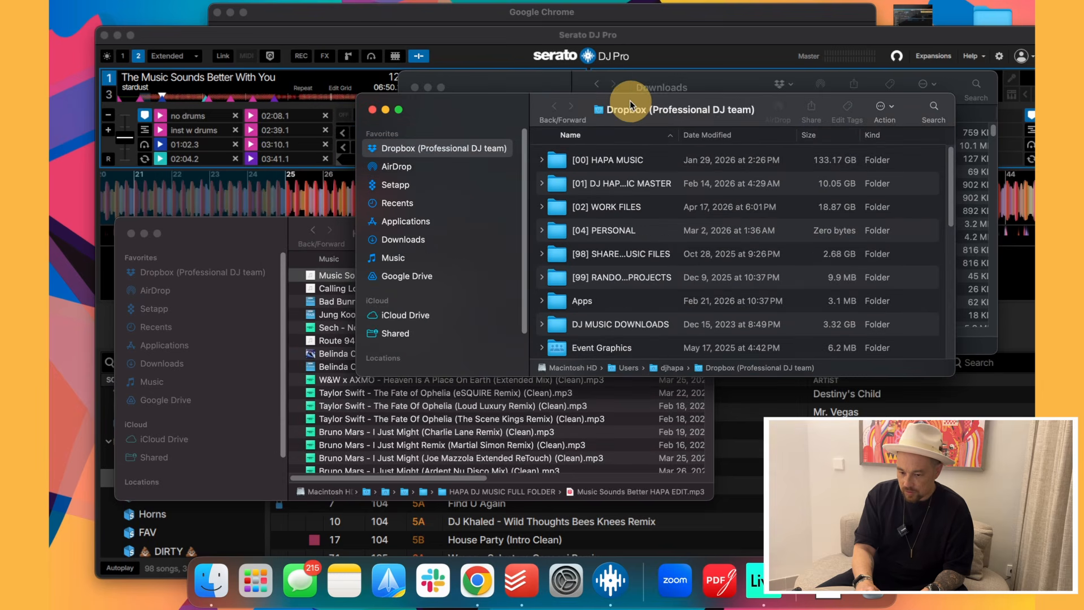
{"action": "left_click", "coordinate": [420, 243]}
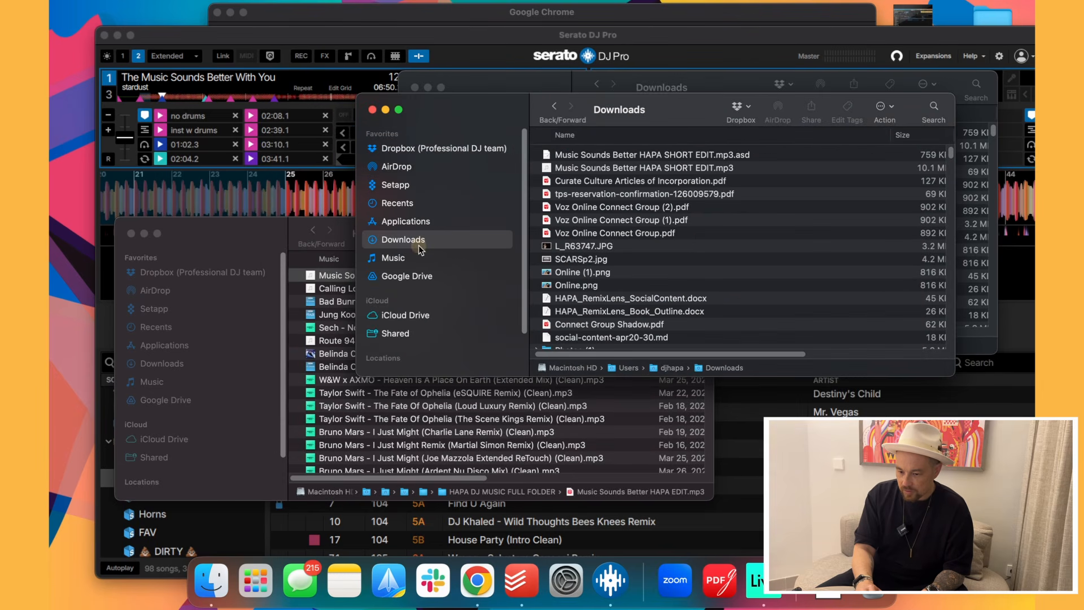
{"action": "left_click", "coordinate": [655, 168]}
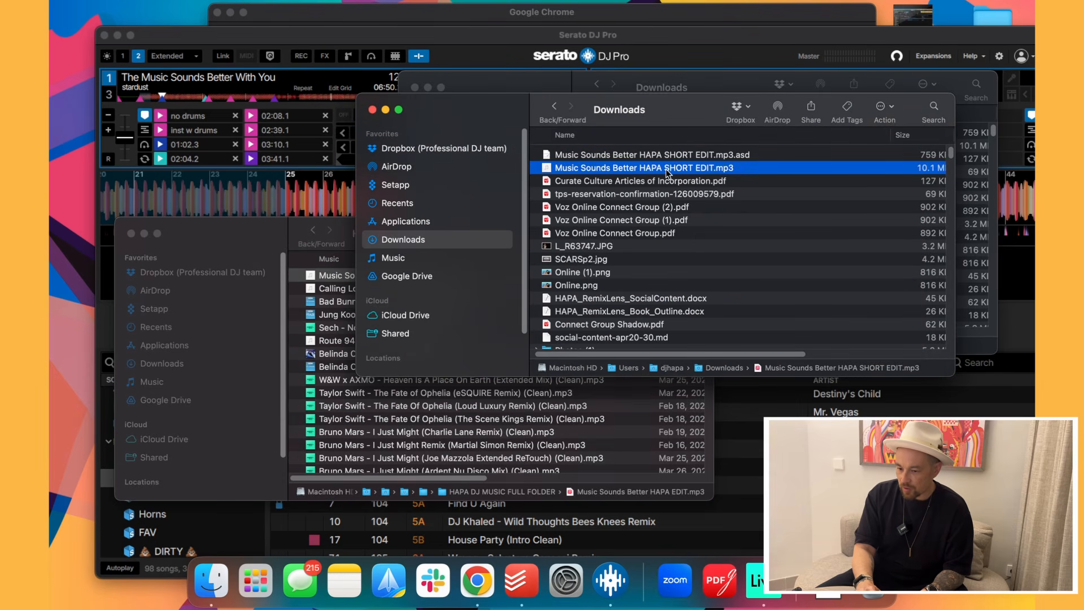
{"action": "left_click_drag", "start_coordinate": [665, 173], "coordinate": [404, 426]}
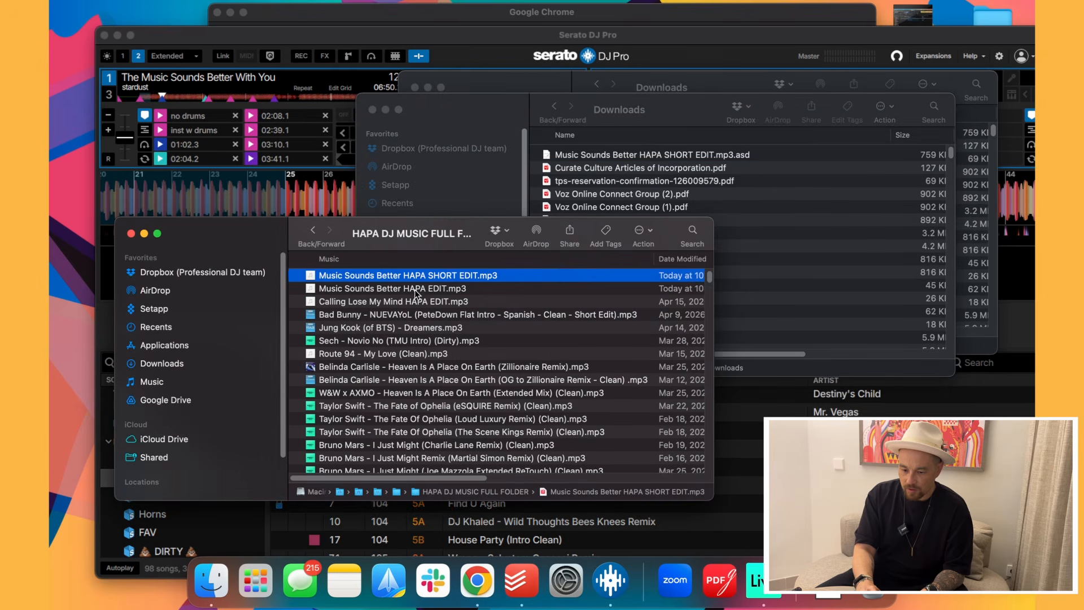
Load the SHORT EDIT mp3 from HAPA DJ MUSIC FULL FOLDER onto Serato deck 1.
{"action": "left_click", "coordinate": [414, 290]}
{"action": "left_click", "coordinate": [421, 273]}
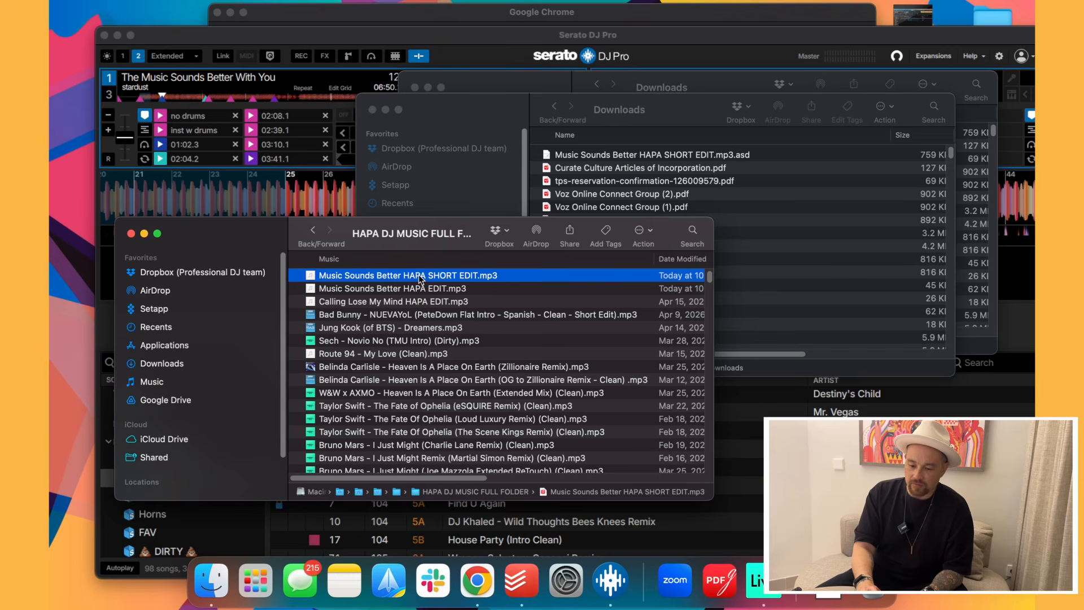
{"action": "left_click", "coordinate": [313, 230]}
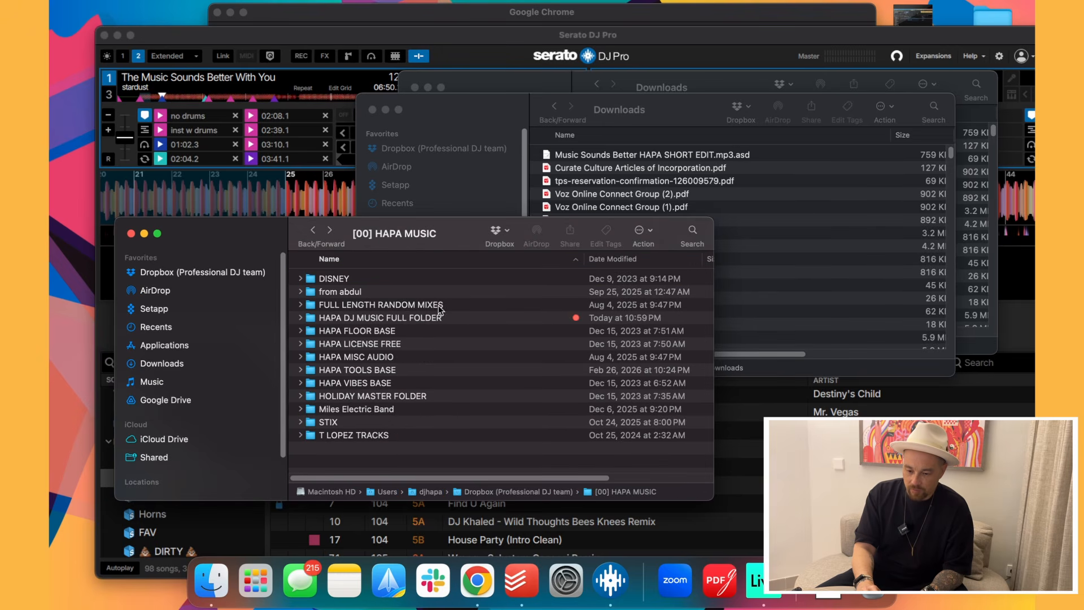
{"action": "double_click", "coordinate": [384, 319]}
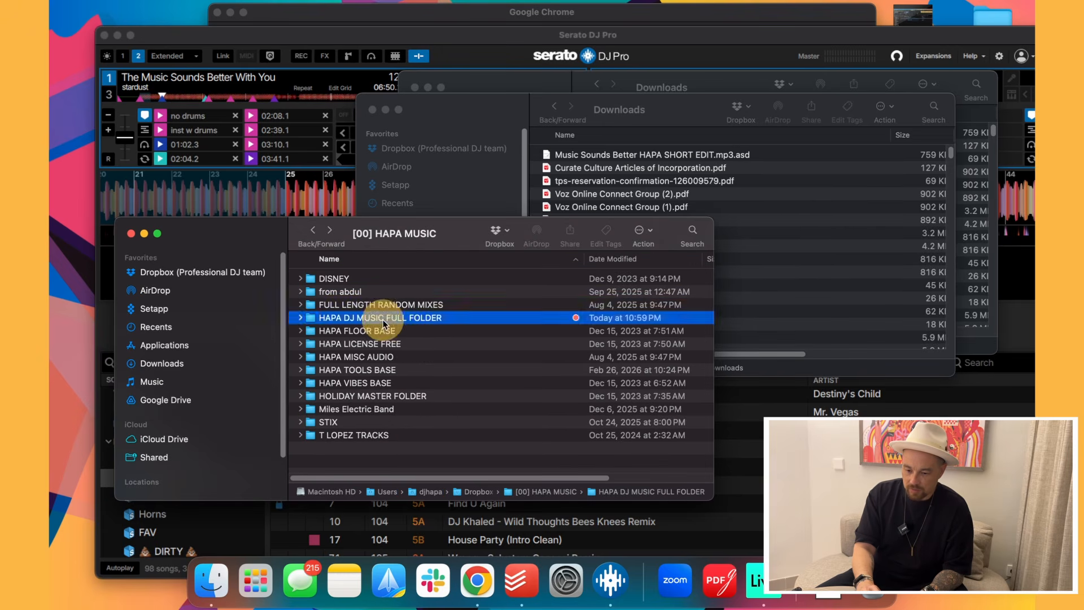
{"action": "left_click", "coordinate": [422, 276]}
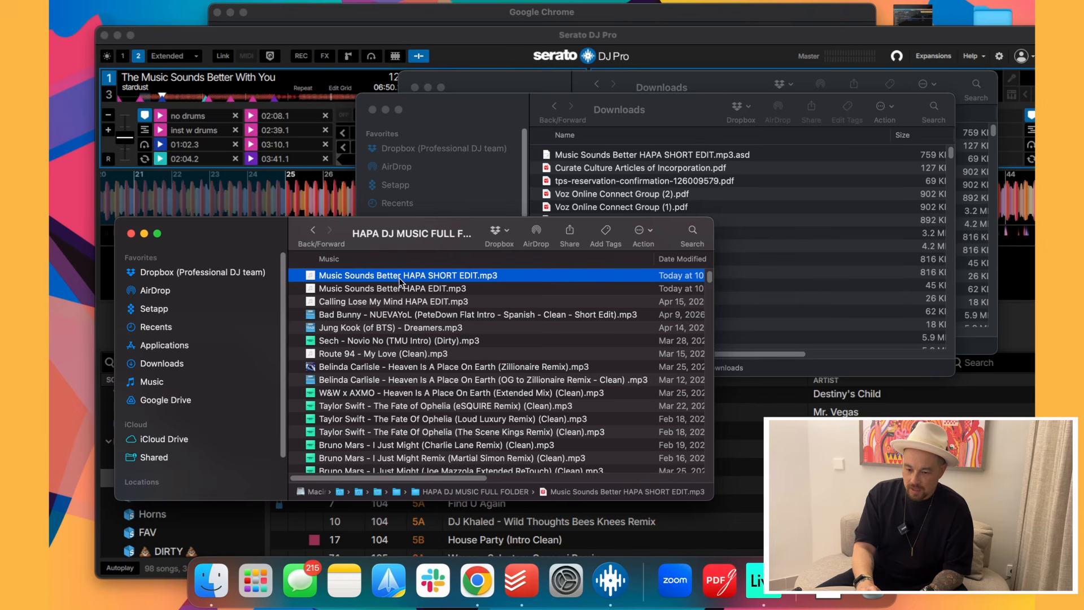
{"action": "mouse_move", "coordinate": [400, 279]}
{"action": "left_mouse_down"}
{"action": "mouse_move", "coordinate": [314, 194]}
{"action": "mouse_move", "coordinate": [266, 79]}
{"action": "left_mouse_up"}
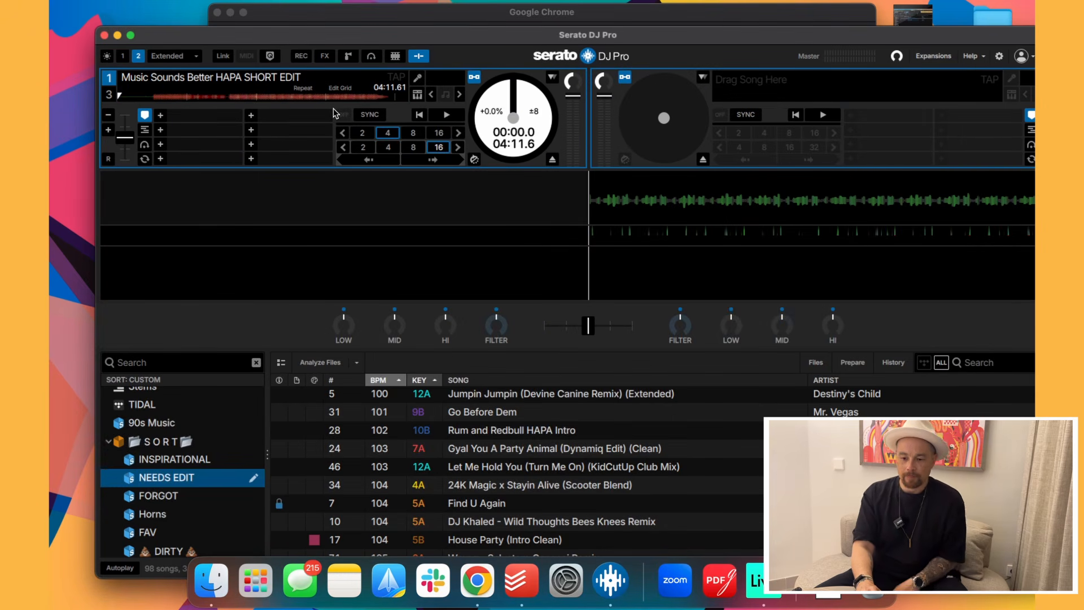
Set a magenta hot cue 1 at the track start, 00:00.0.
{"action": "key", "text": "1"}
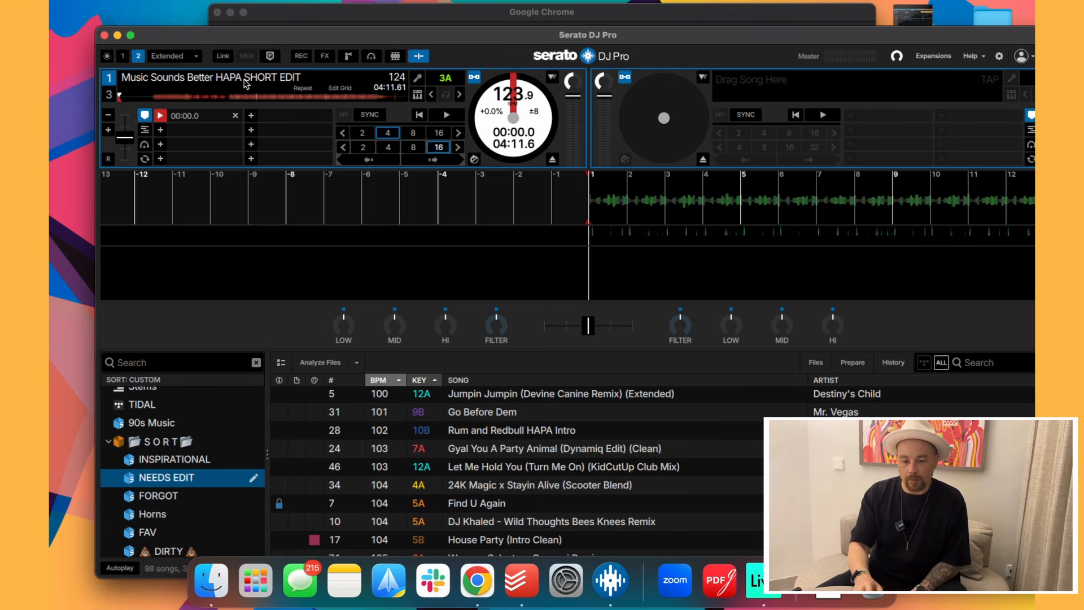
{"action": "left_click", "coordinate": [161, 116]}
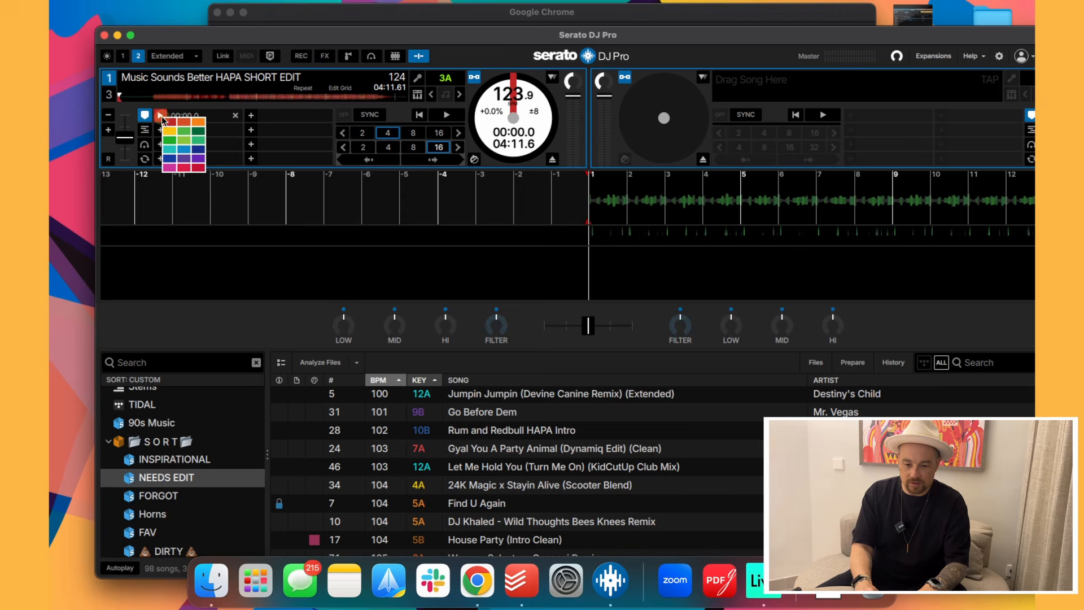
{"action": "left_click", "coordinate": [170, 165]}
Beat-jump ahead and set a magenta hot cue 2 at 00:31.0.
{"action": "left_click", "coordinate": [443, 161]}
{"action": "left_click", "coordinate": [444, 161]}
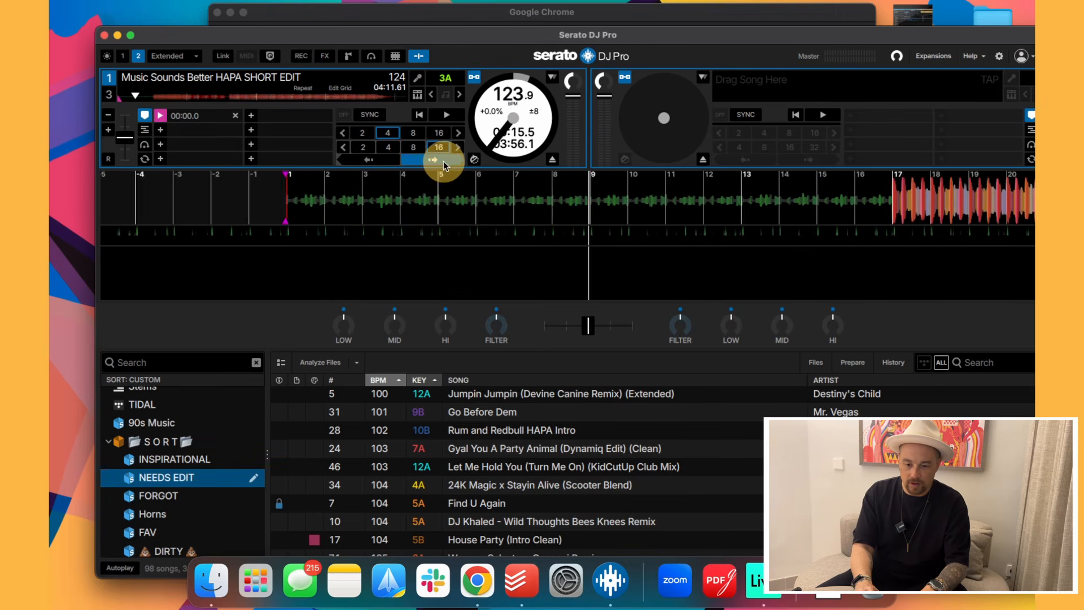
{"action": "left_click", "coordinate": [443, 161]}
{"action": "left_click", "coordinate": [443, 161]}
{"action": "left_click", "coordinate": [161, 130]}
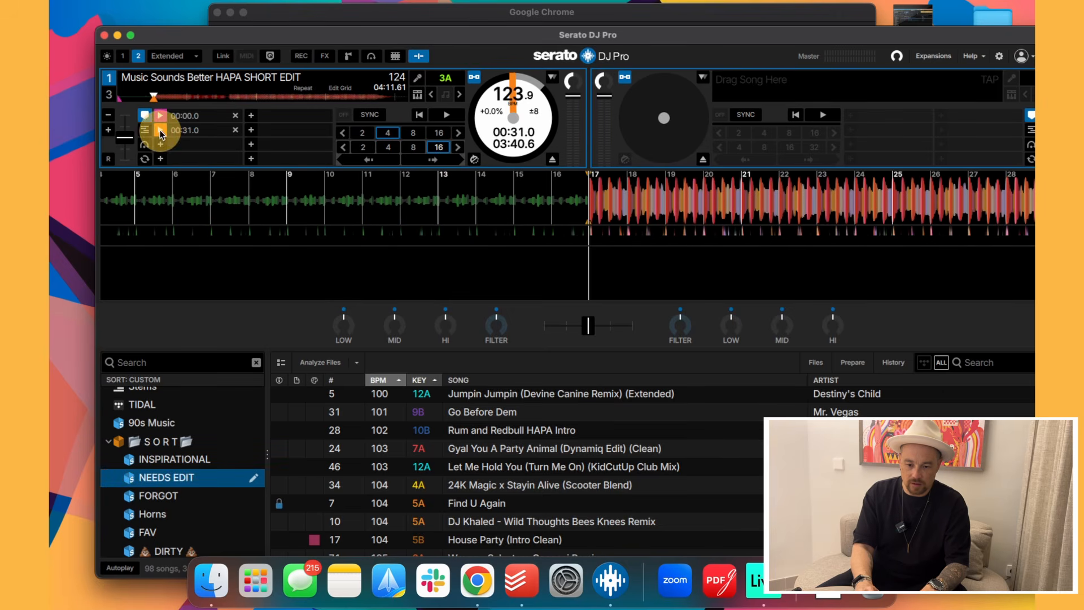
{"action": "left_click", "coordinate": [161, 130]}
{"action": "left_click", "coordinate": [177, 187]}
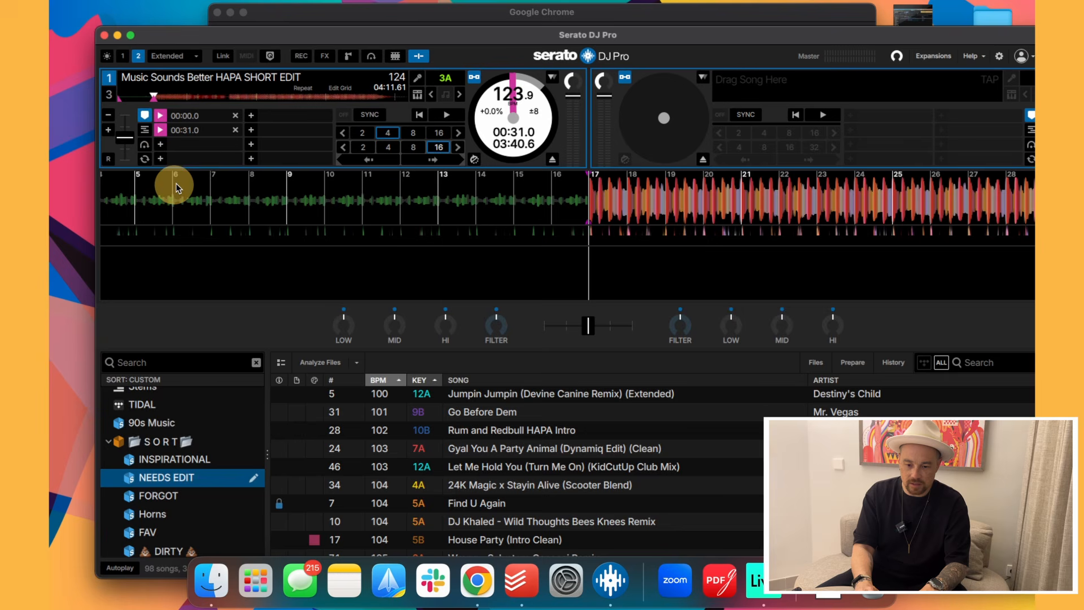
Beat-jump to 01:02 and briefly preview the track from there.
{"action": "left_click", "coordinate": [433, 161]}
{"action": "left_click", "coordinate": [433, 161]}
{"action": "left_click", "coordinate": [433, 161]}
{"action": "left_click", "coordinate": [433, 161]}
{"action": "left_click", "coordinate": [433, 161]}
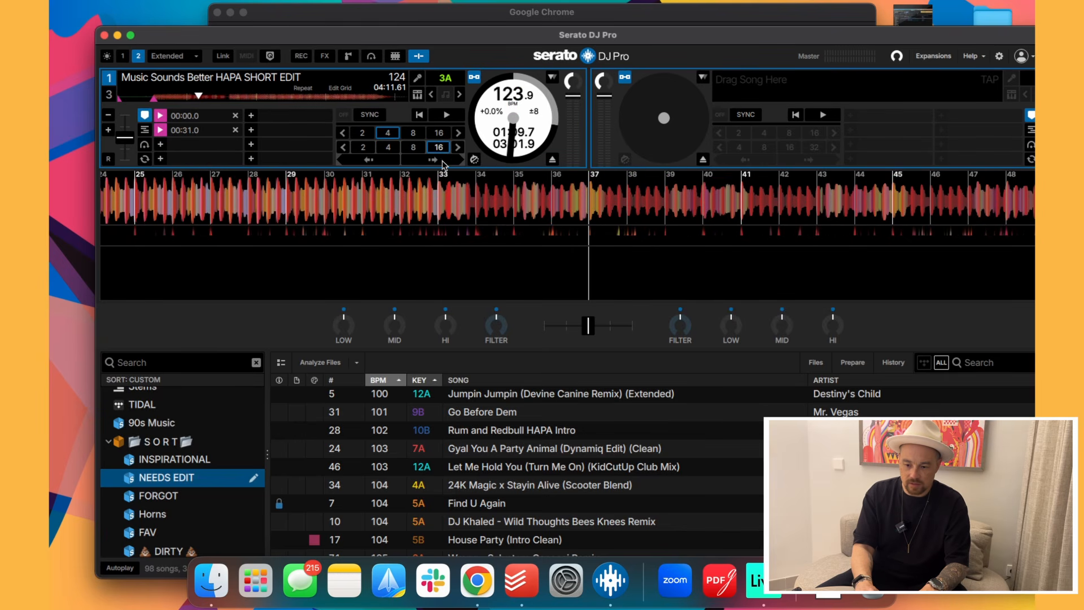
{"action": "left_click", "coordinate": [387, 160]}
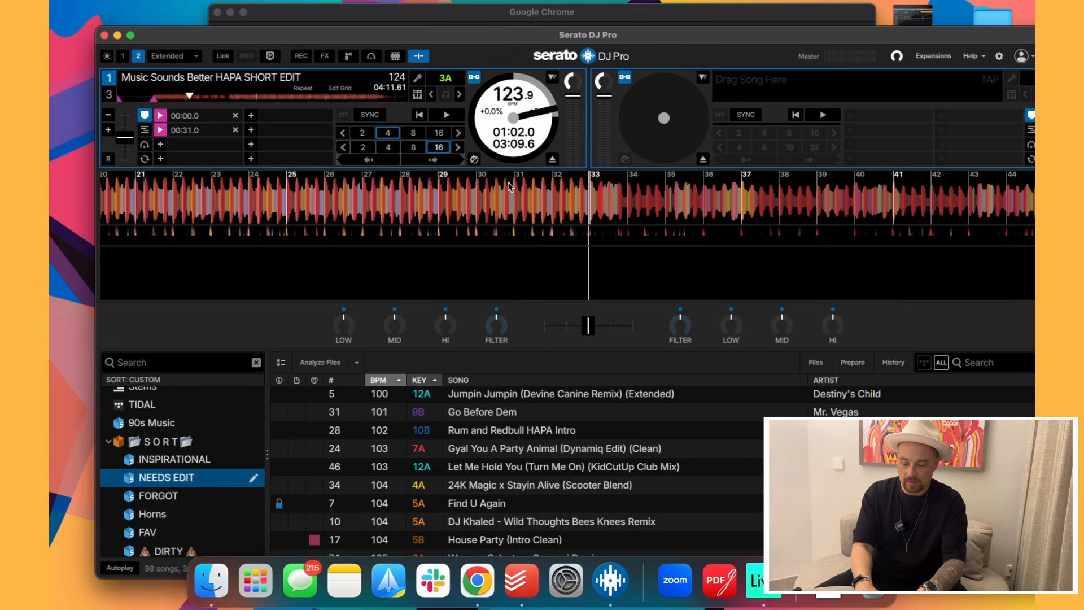
{"action": "key", "text": "space"}
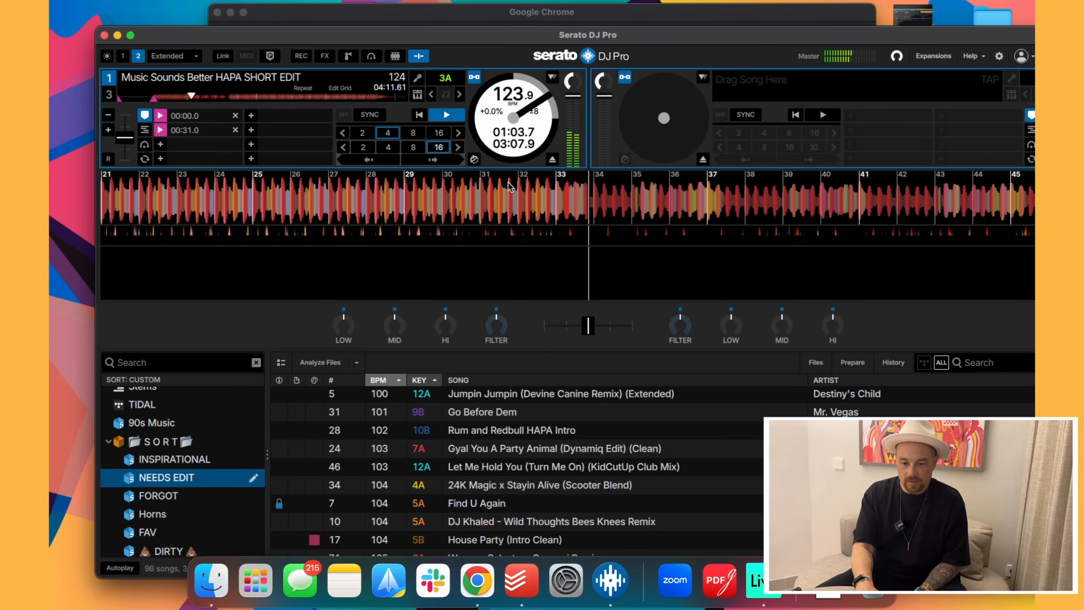
{"action": "key", "text": "space"}
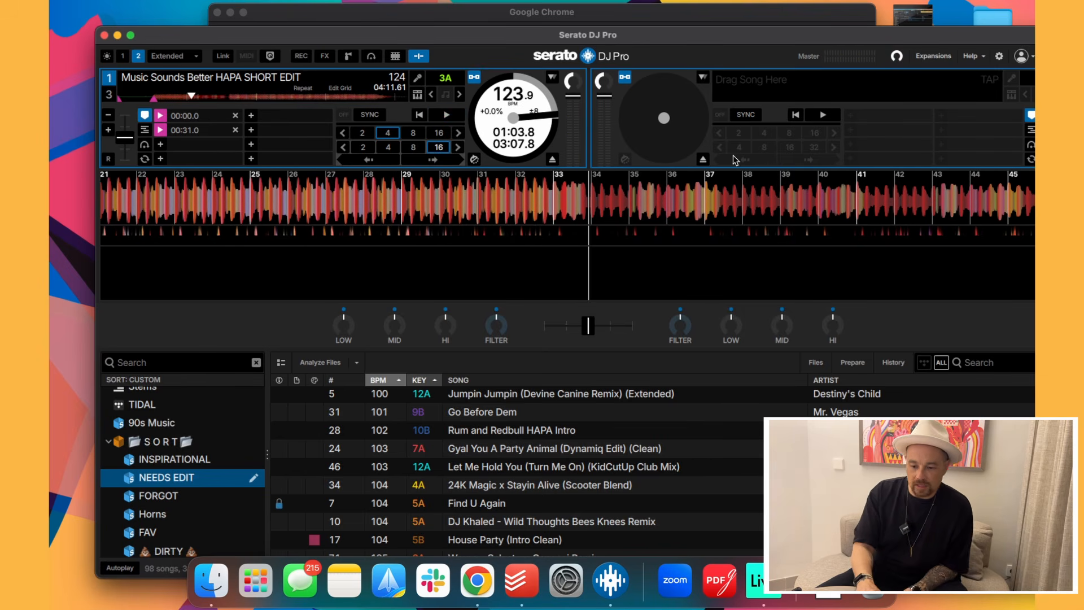